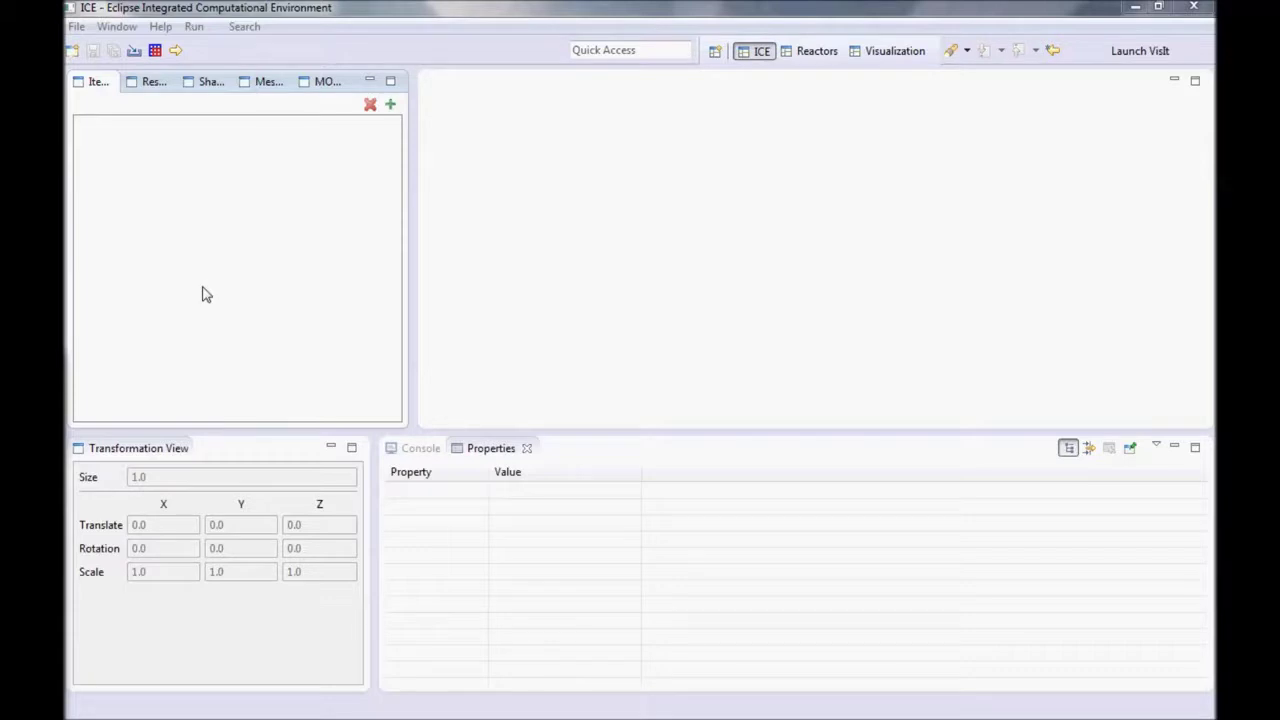
Look at Reactor Analyzer in the new-item list twice, cancelling without creating anything.
{"action": "left_click", "coordinate": [77, 27]}
{"action": "left_click", "coordinate": [116, 48]}
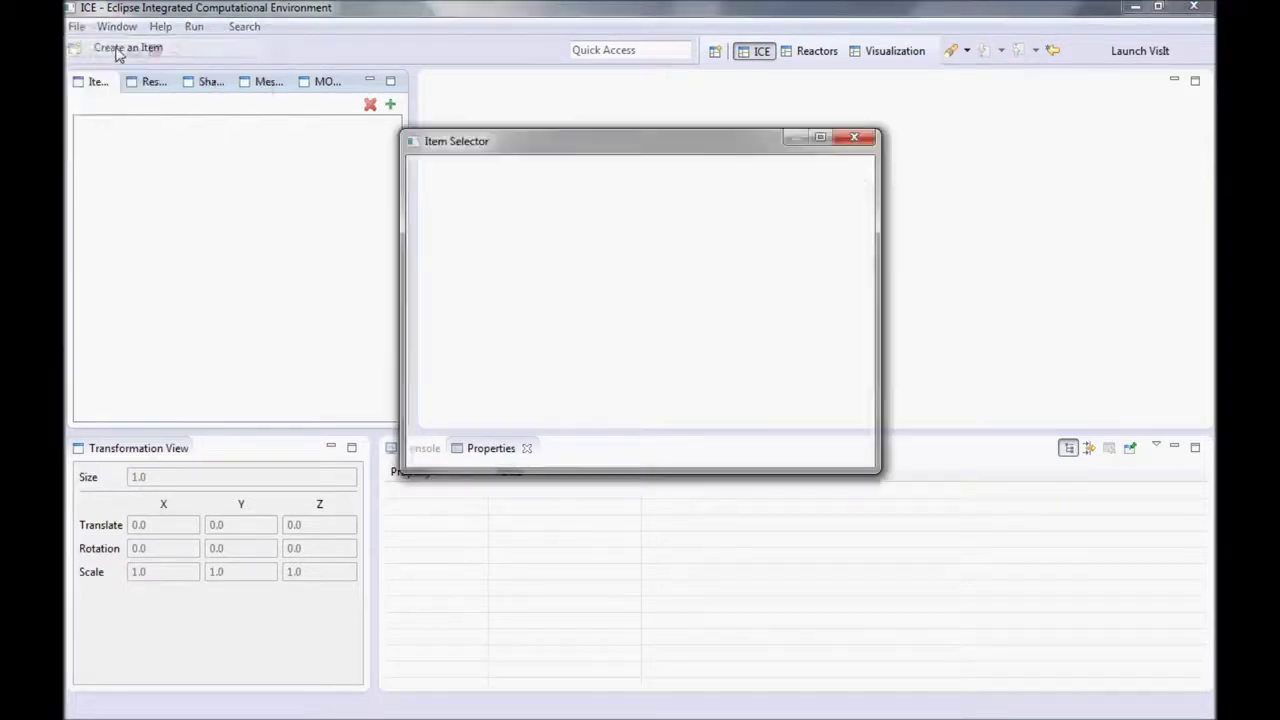
{"action": "left_click", "coordinate": [468, 388]}
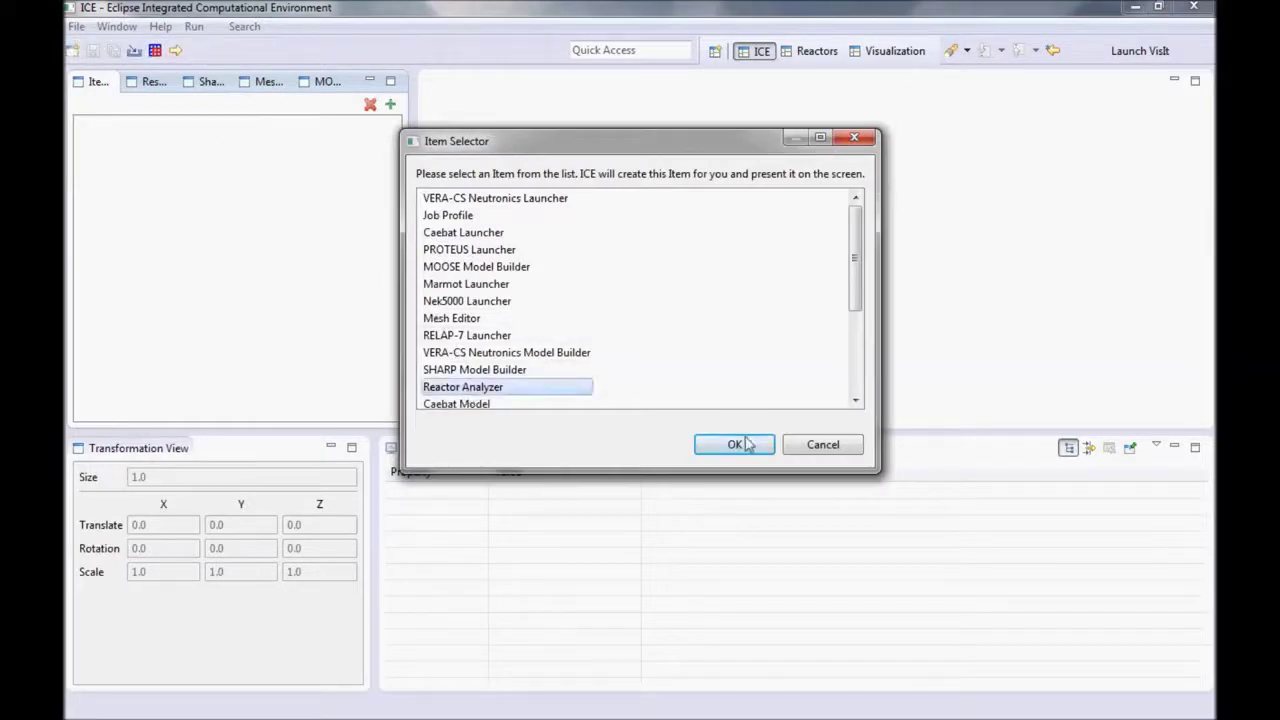
{"action": "left_click", "coordinate": [823, 445]}
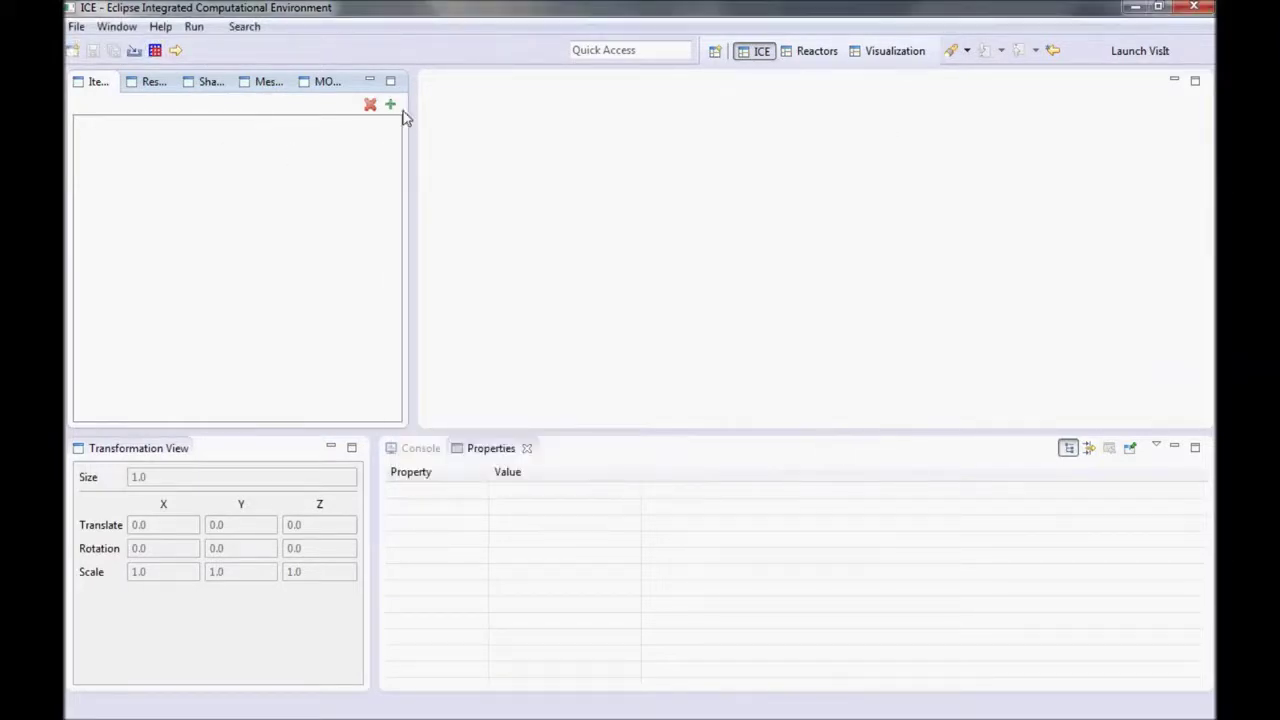
{"action": "left_click", "coordinate": [390, 104]}
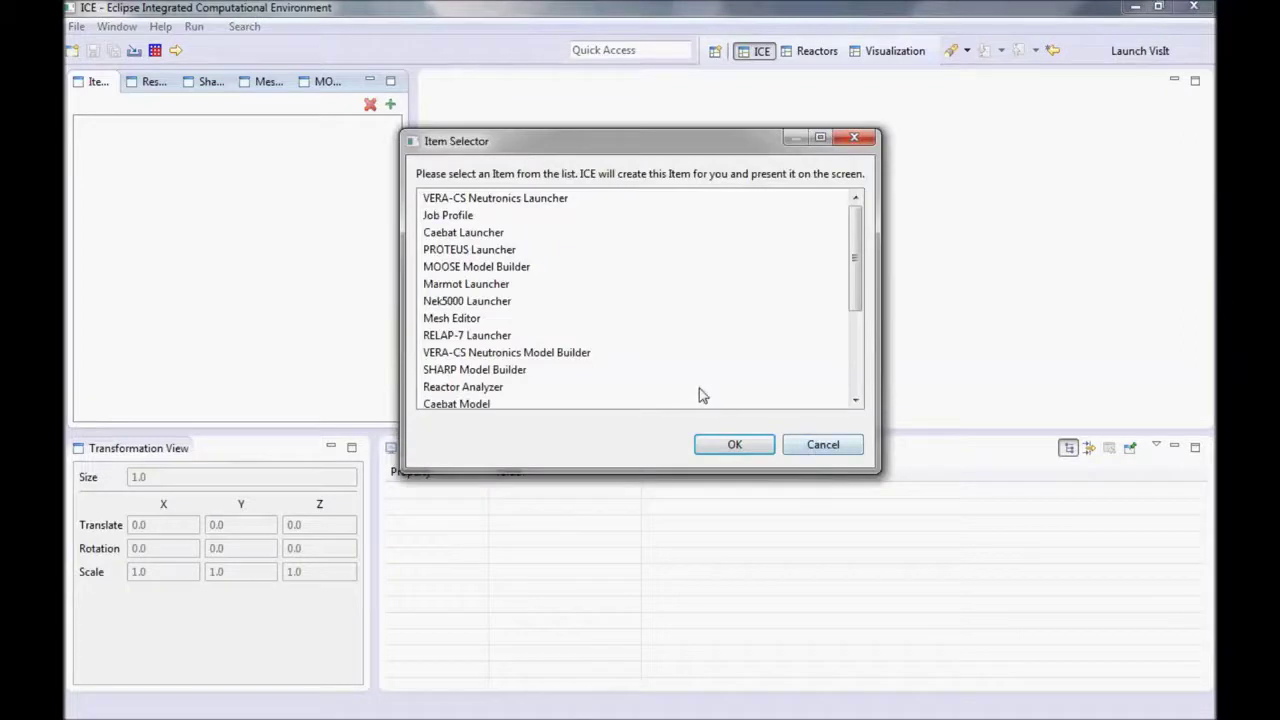
{"action": "left_click", "coordinate": [460, 387]}
{"action": "left_click", "coordinate": [800, 452]}
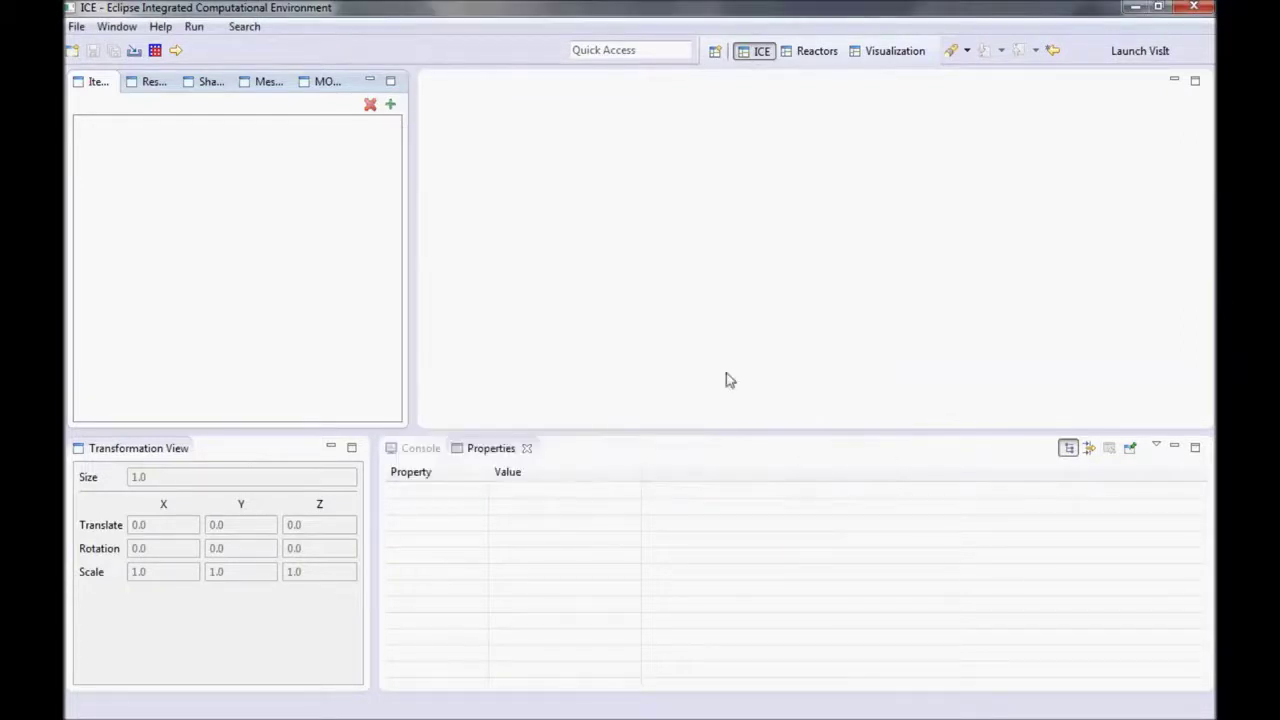
Switch the workspace to the Reactors perspective from the full perspective list.
{"action": "left_click", "coordinate": [116, 27]}
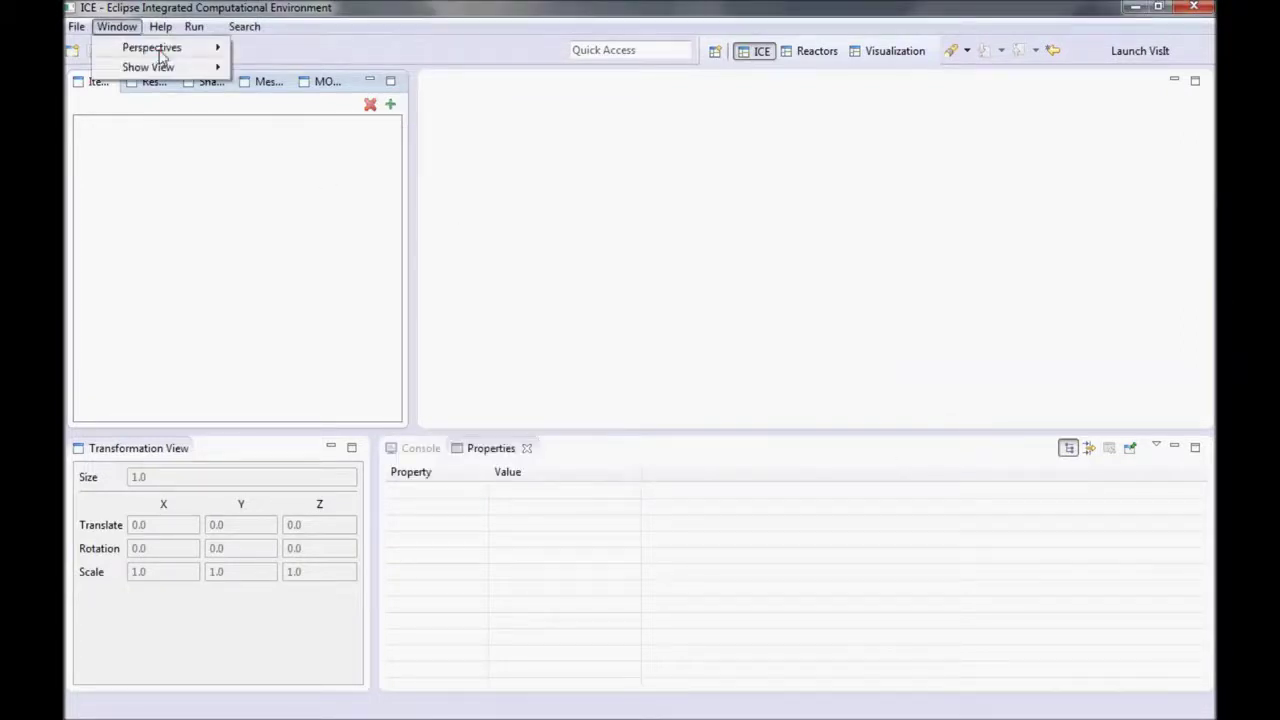
{"action": "mouse_move", "coordinate": [159, 52]}
{"action": "left_click", "coordinate": [309, 78]}
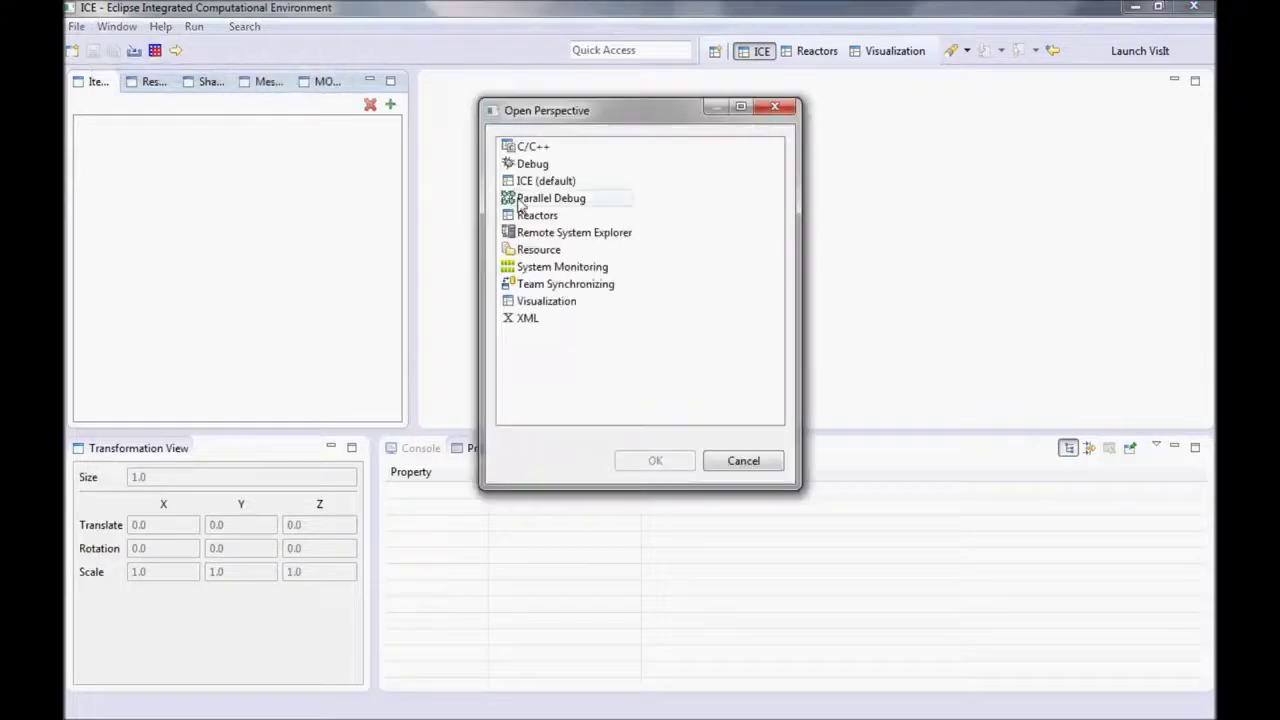
{"action": "left_click", "coordinate": [573, 218]}
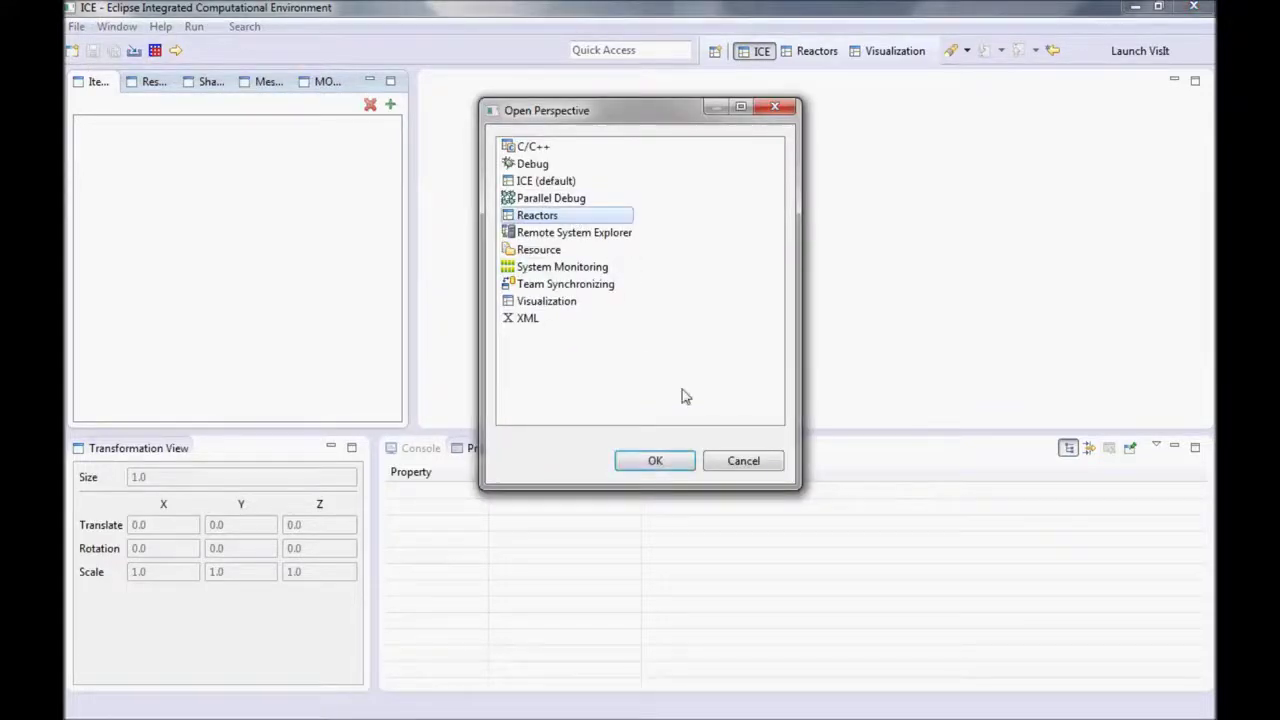
{"action": "left_click", "coordinate": [668, 462]}
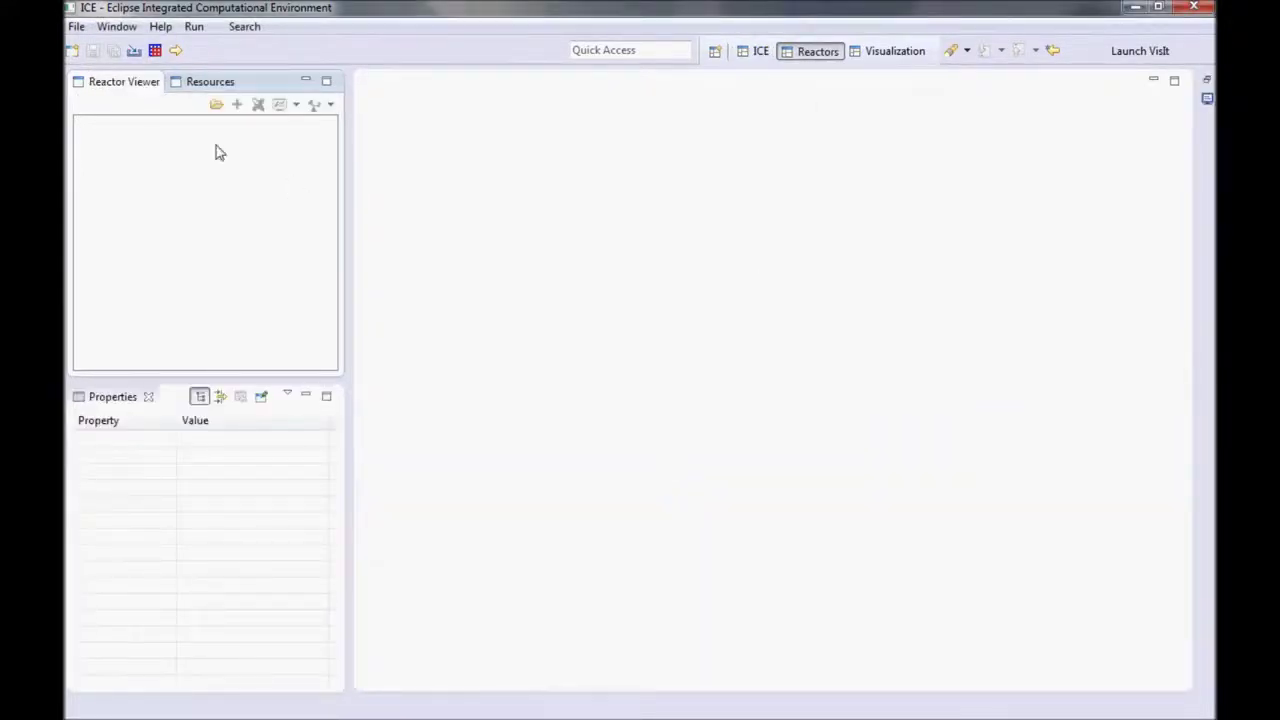
Load all four .h5 reactor files, including lwr_input_3.h5, into the Reactor Viewer.
{"action": "right_click", "coordinate": [218, 197]}
{"action": "left_click", "coordinate": [262, 210]}
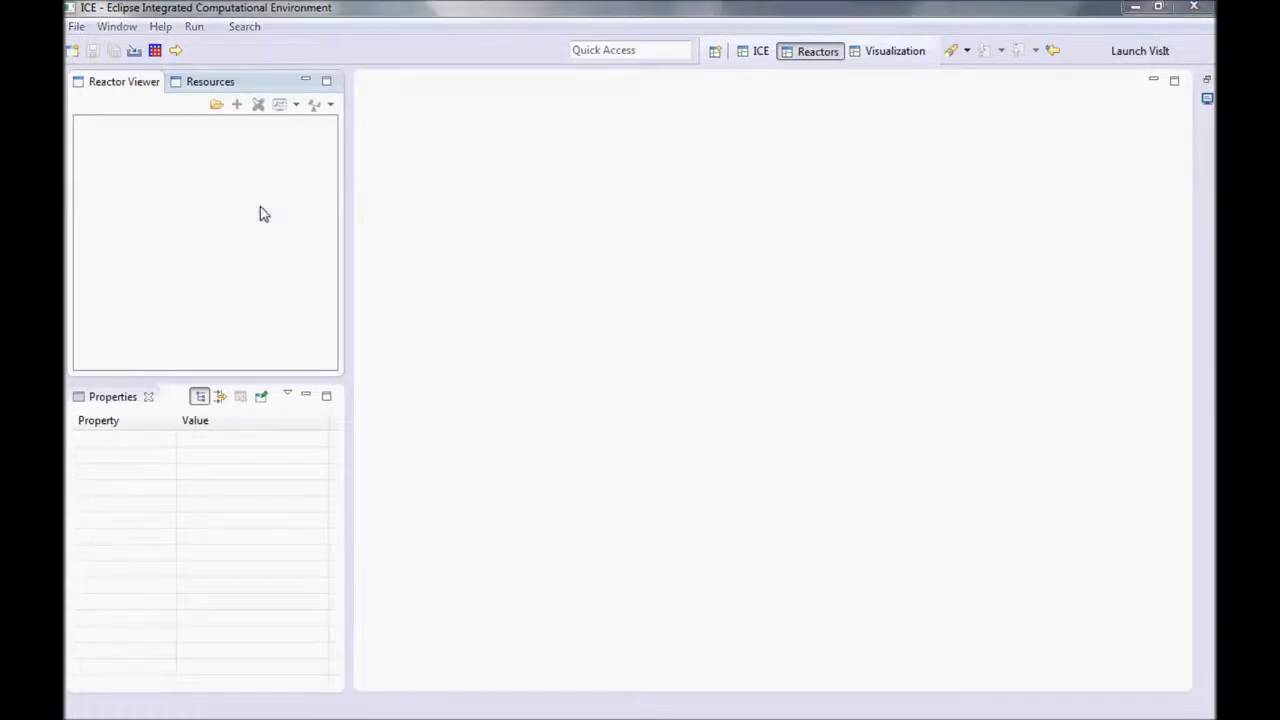
{"action": "left_click", "coordinate": [389, 256]}
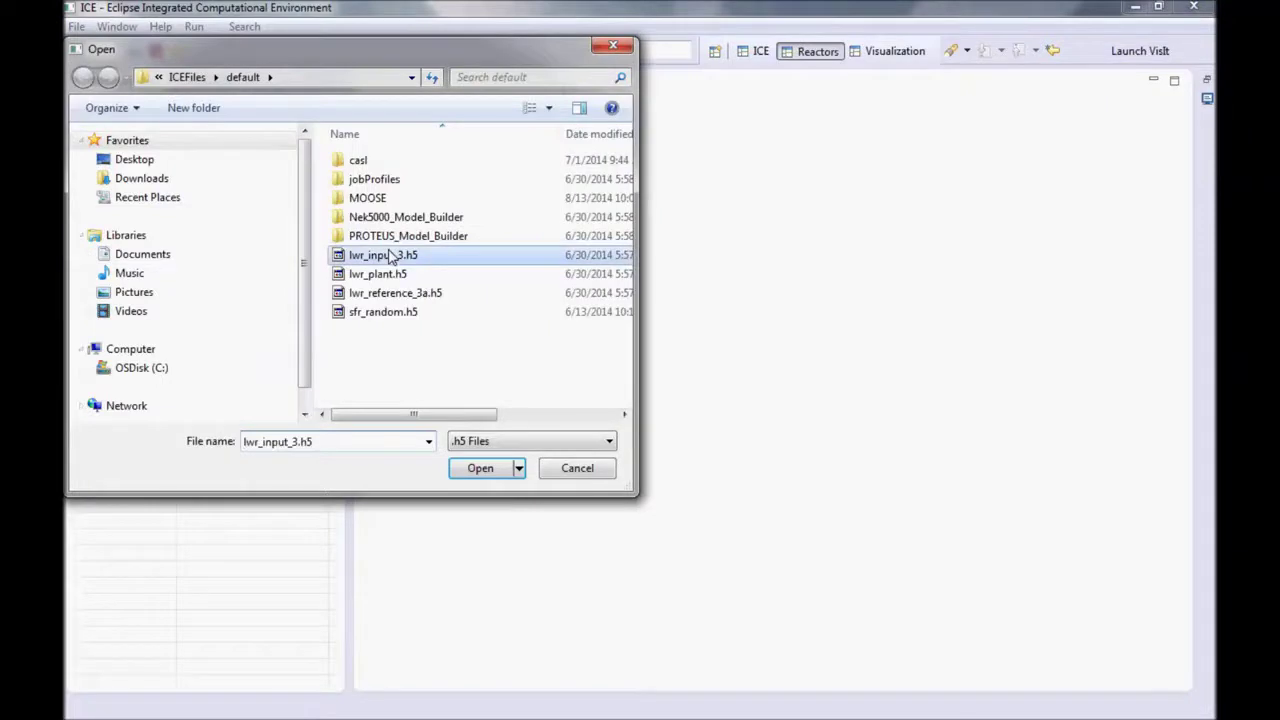
{"action": "left_click", "coordinate": [390, 313], "text": "shift"}
{"action": "left_click", "coordinate": [480, 468]}
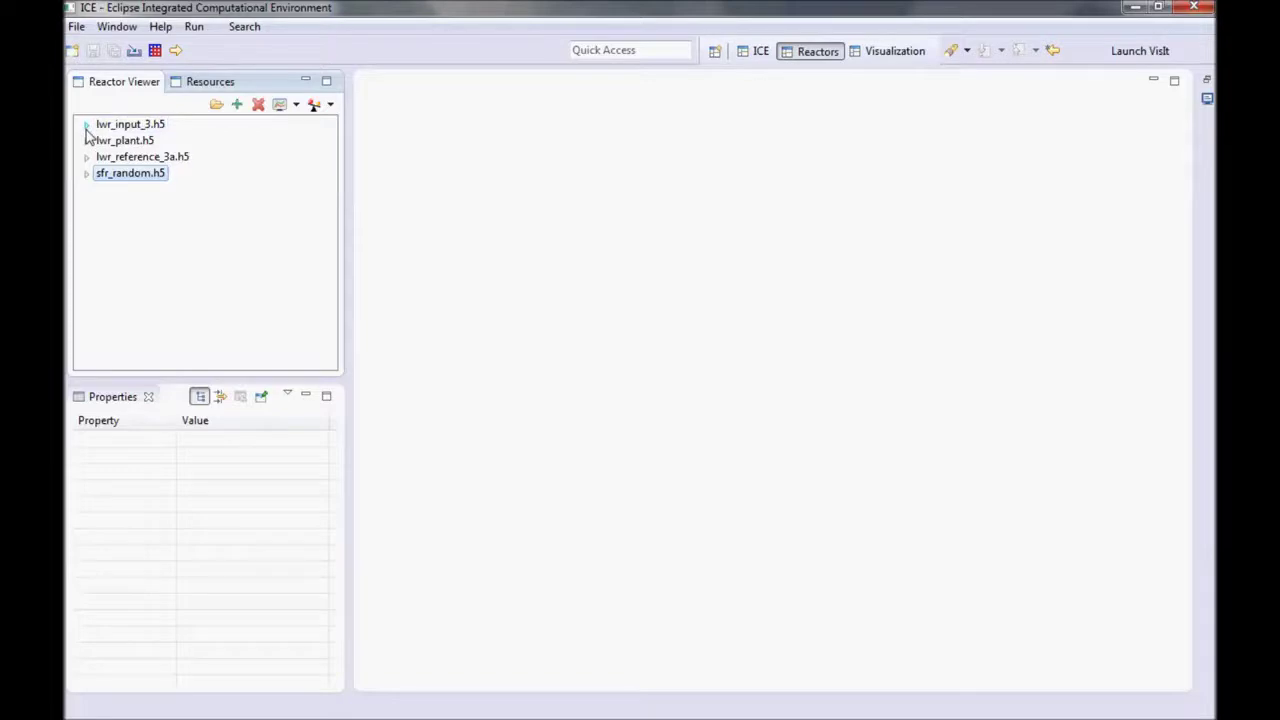
Analyze Denovo PWR 1 from lwr_input_3.h5 in a new Reactor Analyzer.
{"action": "left_click", "coordinate": [86, 125]}
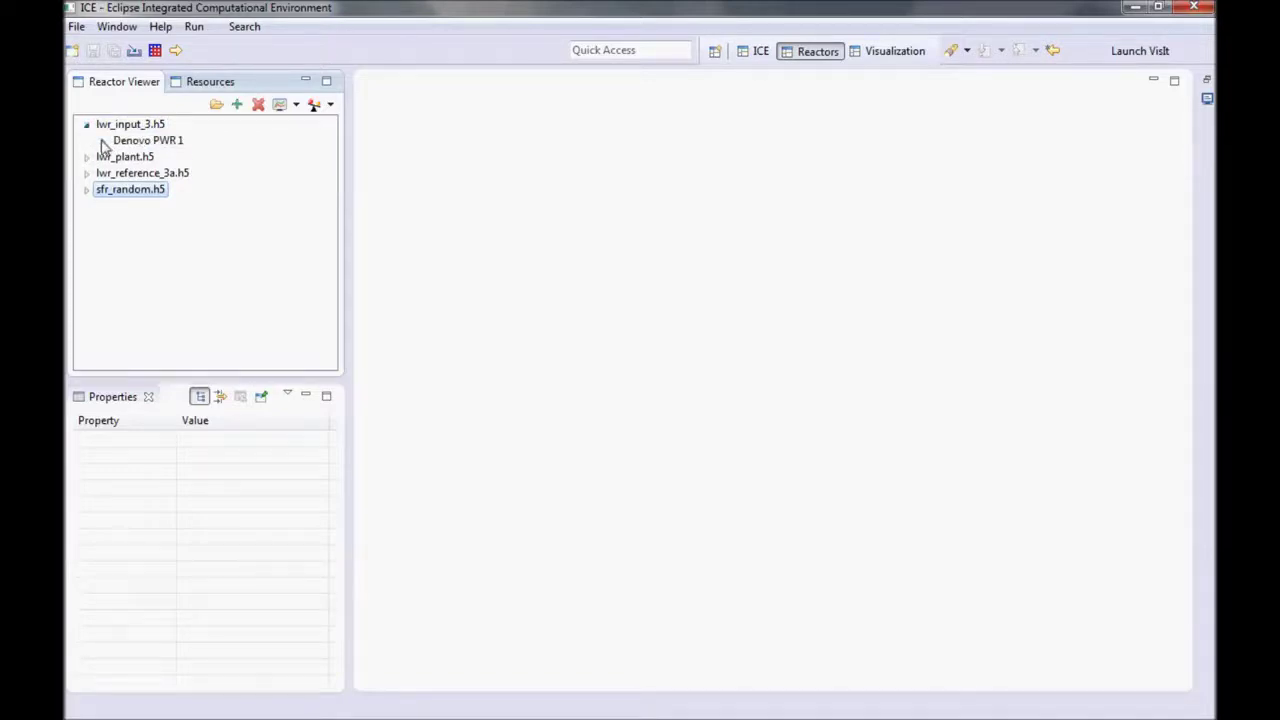
{"action": "right_click", "coordinate": [122, 141]}
{"action": "mouse_move", "coordinate": [258, 201]}
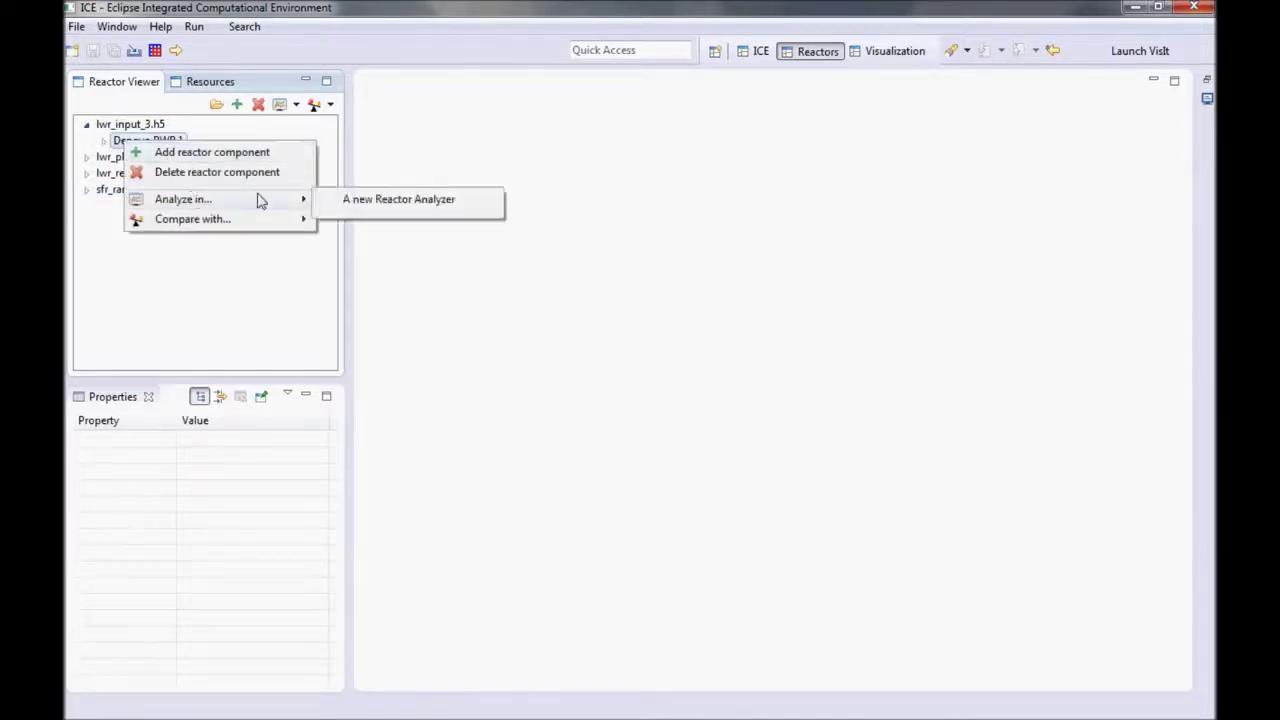
{"action": "left_click", "coordinate": [349, 205]}
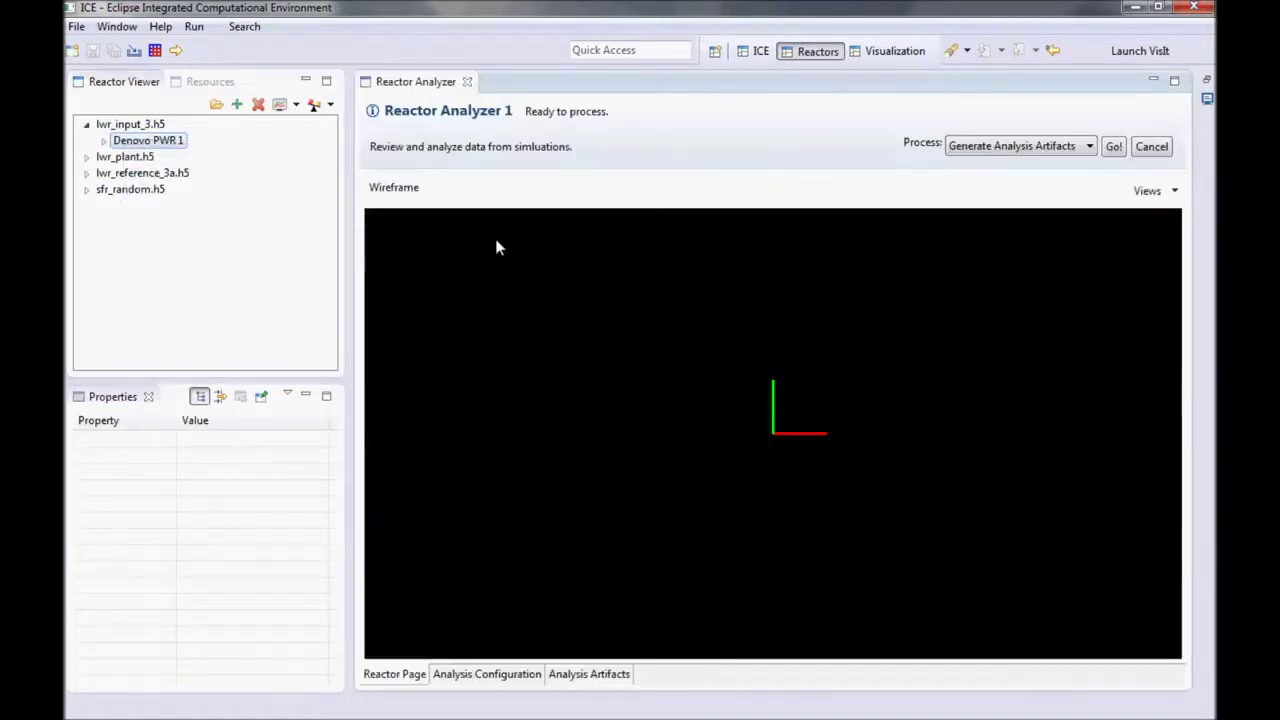
Show the input core layout and inspect the assembly at H8.
{"action": "left_click", "coordinate": [1166, 192]}
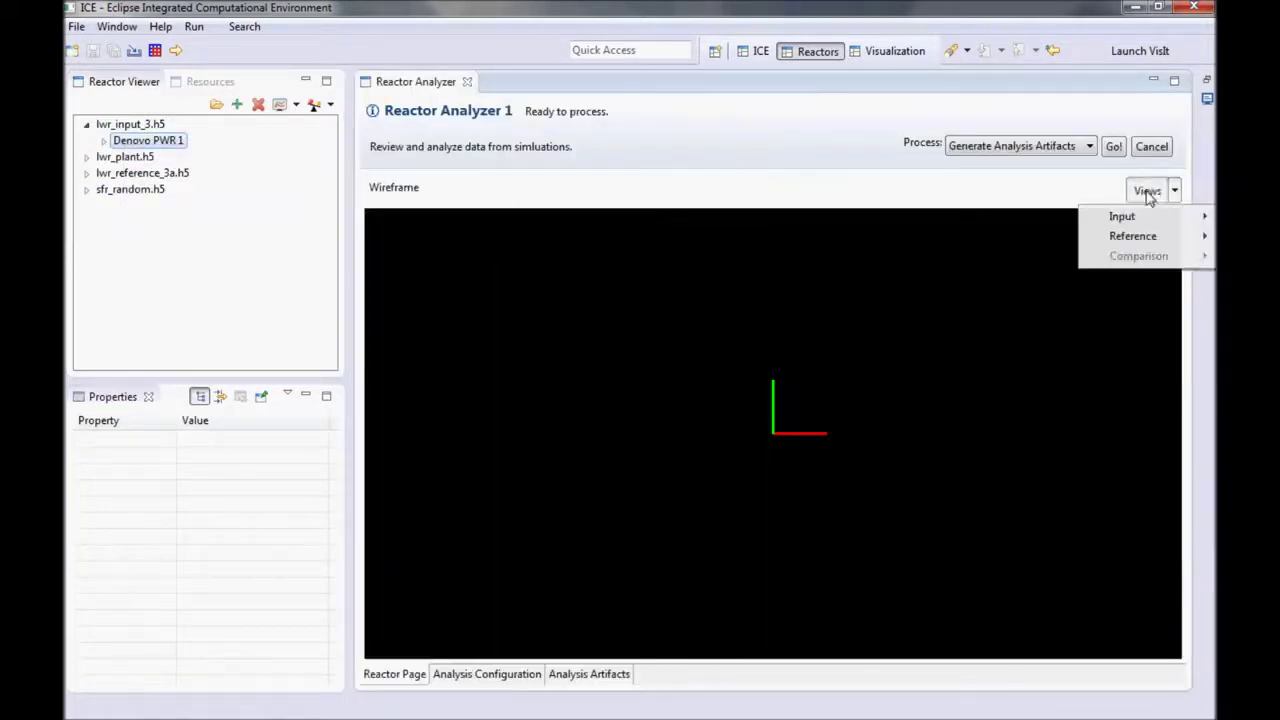
{"action": "mouse_move", "coordinate": [1122, 217]}
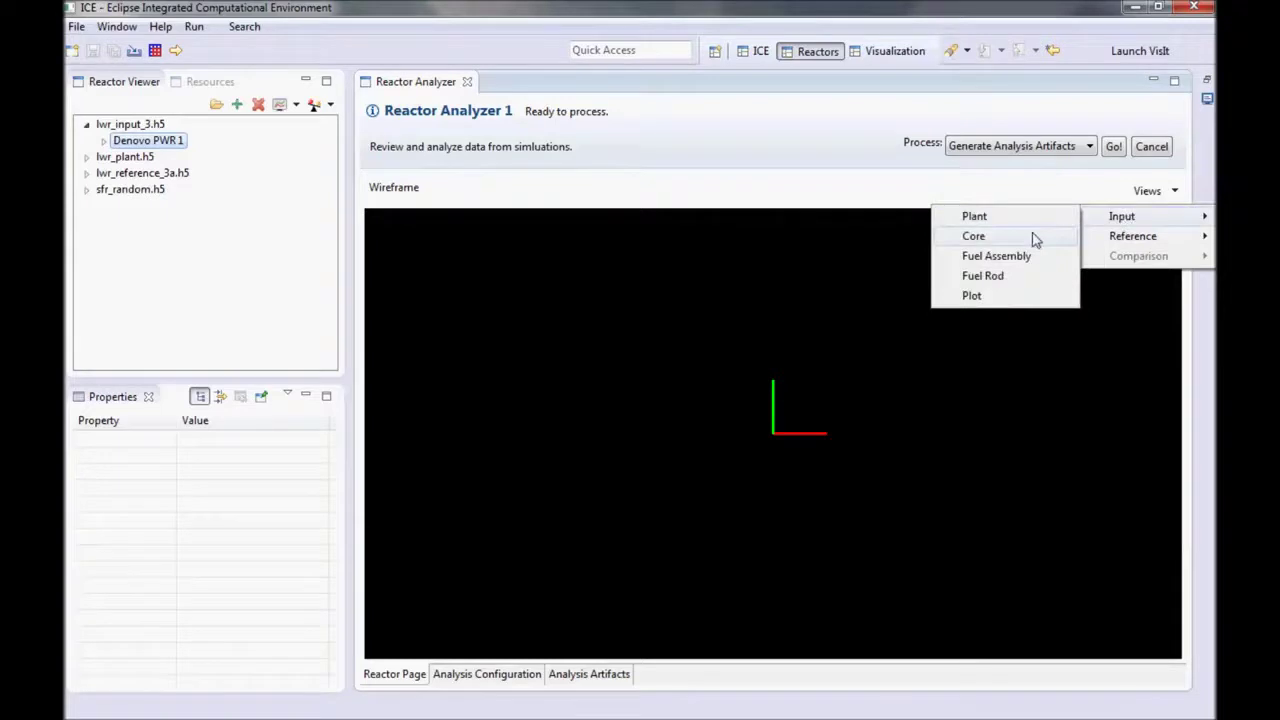
{"action": "left_click", "coordinate": [1035, 240]}
{"action": "left_click", "coordinate": [772, 432]}
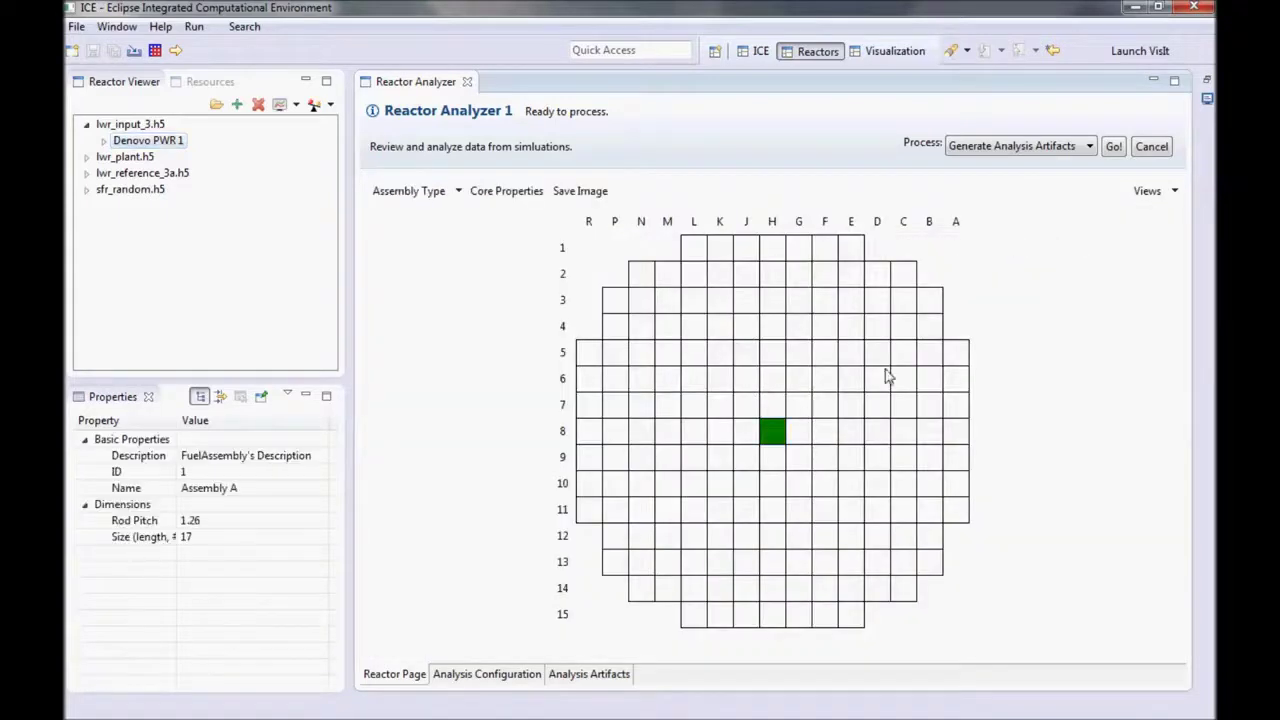
Switch to the input Fuel Assembly view showing Assembly A's 17×17 pin map.
{"action": "left_click", "coordinate": [1147, 192]}
{"action": "mouse_move", "coordinate": [1121, 216]}
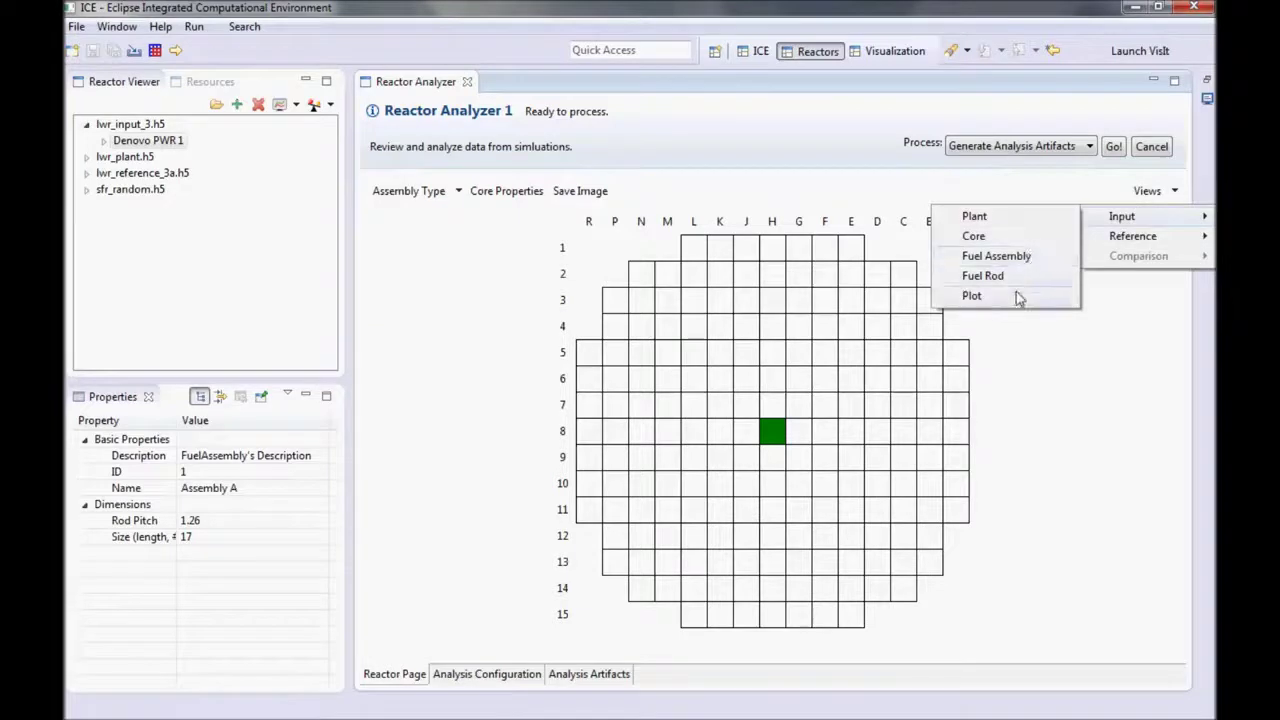
{"action": "left_click", "coordinate": [1039, 260]}
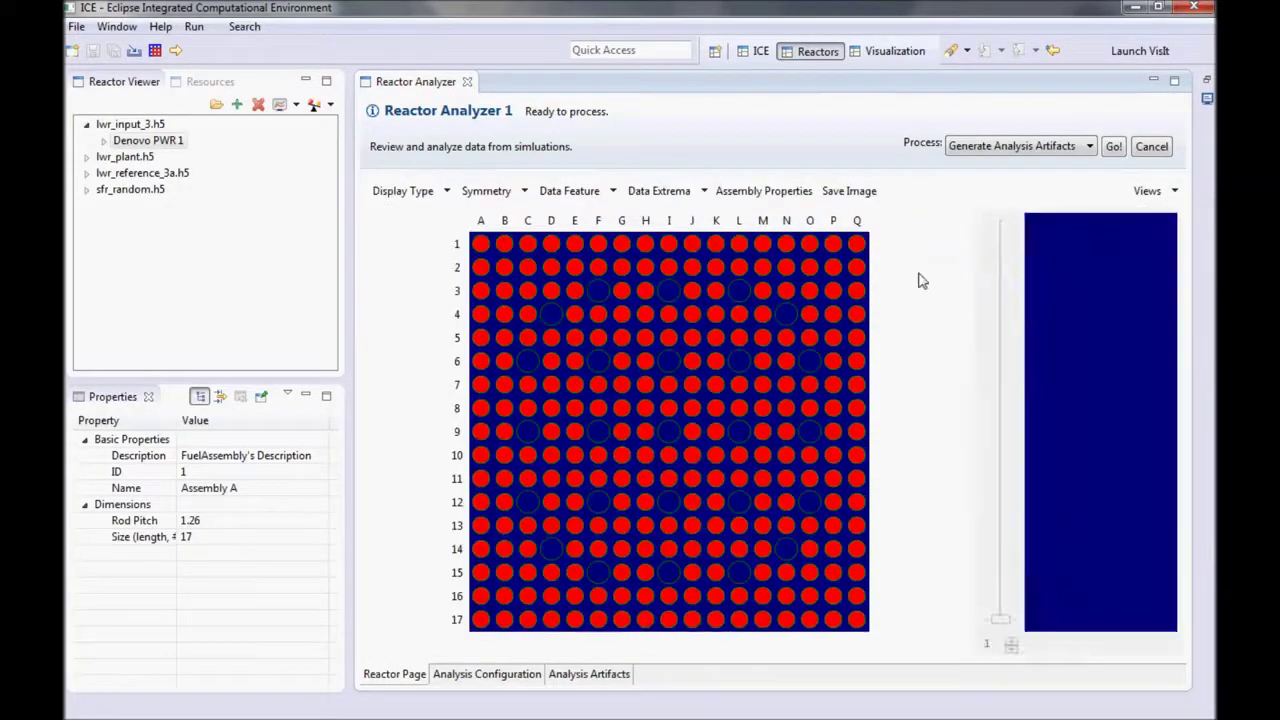
Set the pin map symmetry to Quarter 1, after briefly trying the octant option.
{"action": "left_click", "coordinate": [526, 191]}
{"action": "mouse_move", "coordinate": [520, 236]}
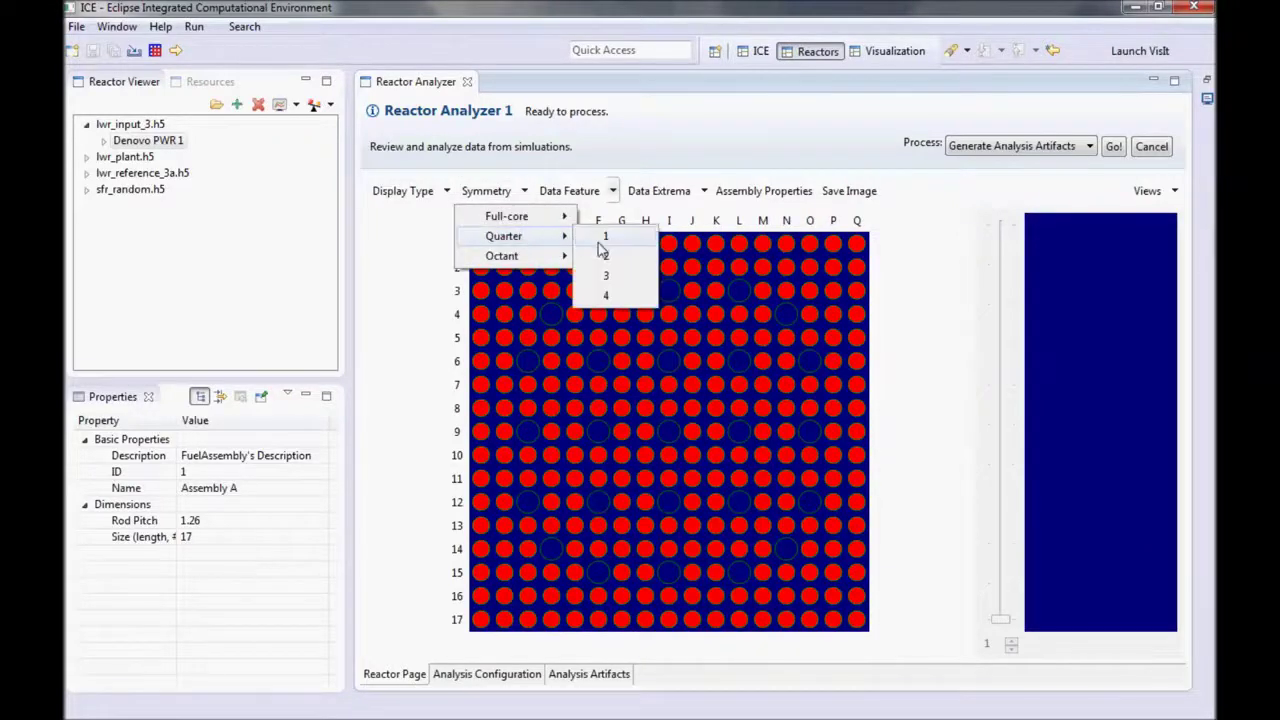
{"action": "left_click", "coordinate": [602, 238]}
{"action": "left_click", "coordinate": [525, 191]}
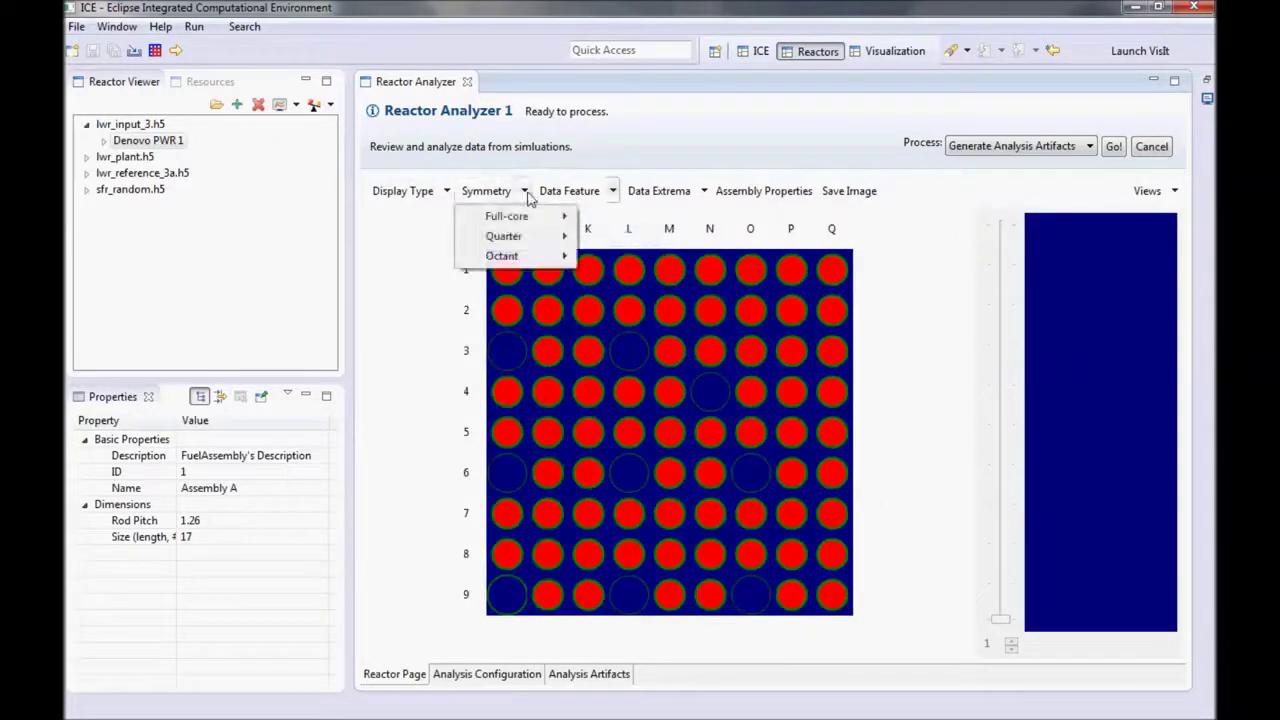
{"action": "mouse_move", "coordinate": [533, 258]}
{"action": "left_click", "coordinate": [612, 318]}
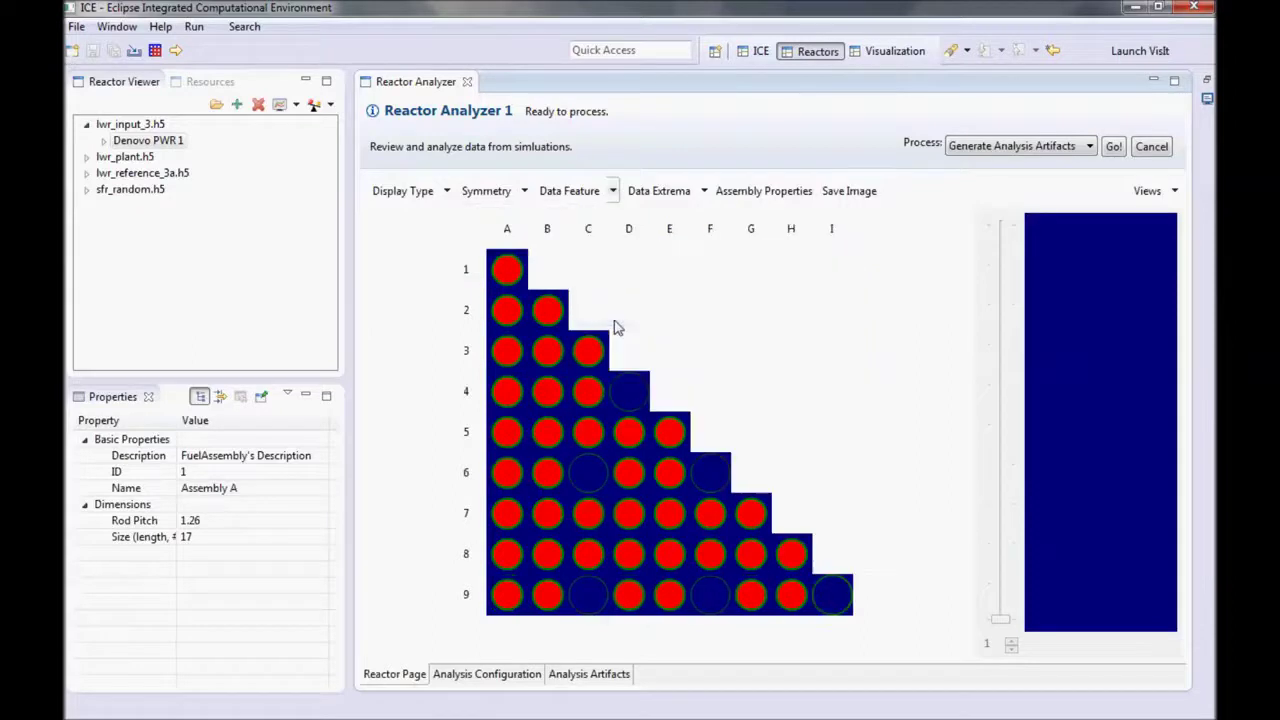
{"action": "left_click", "coordinate": [524, 191]}
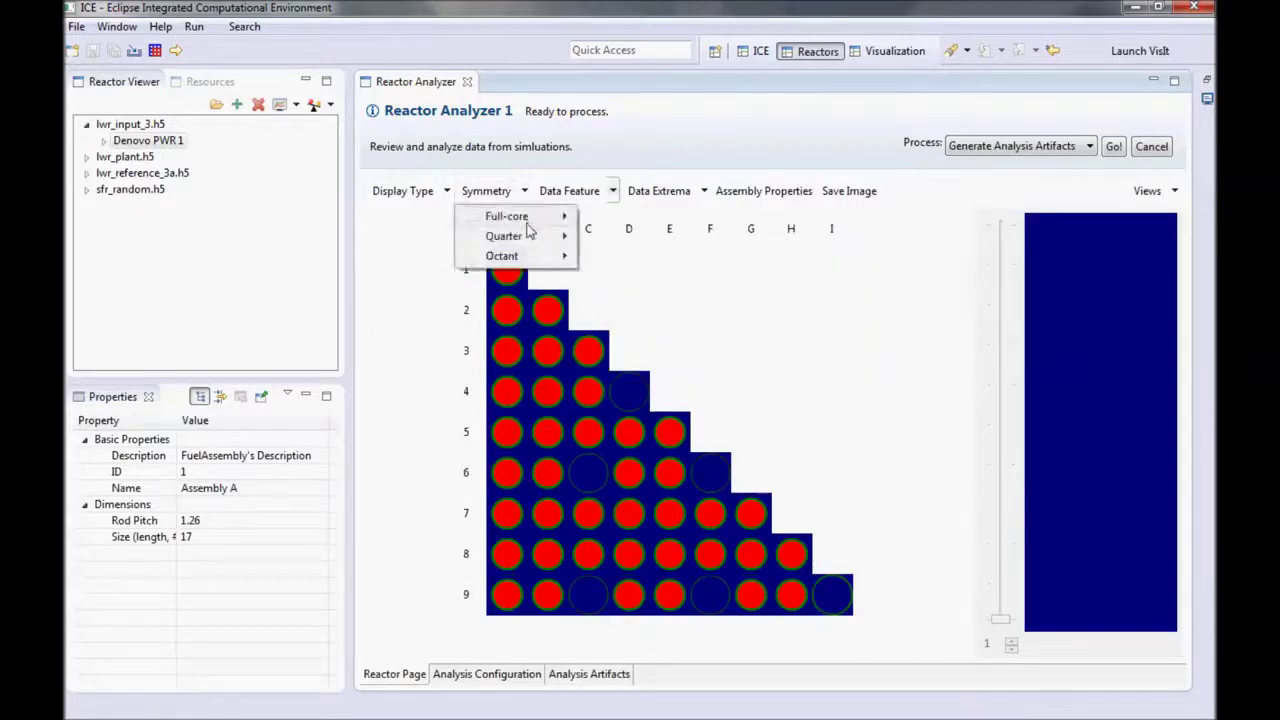
{"action": "mouse_move", "coordinate": [554, 243]}
{"action": "left_click", "coordinate": [604, 238]}
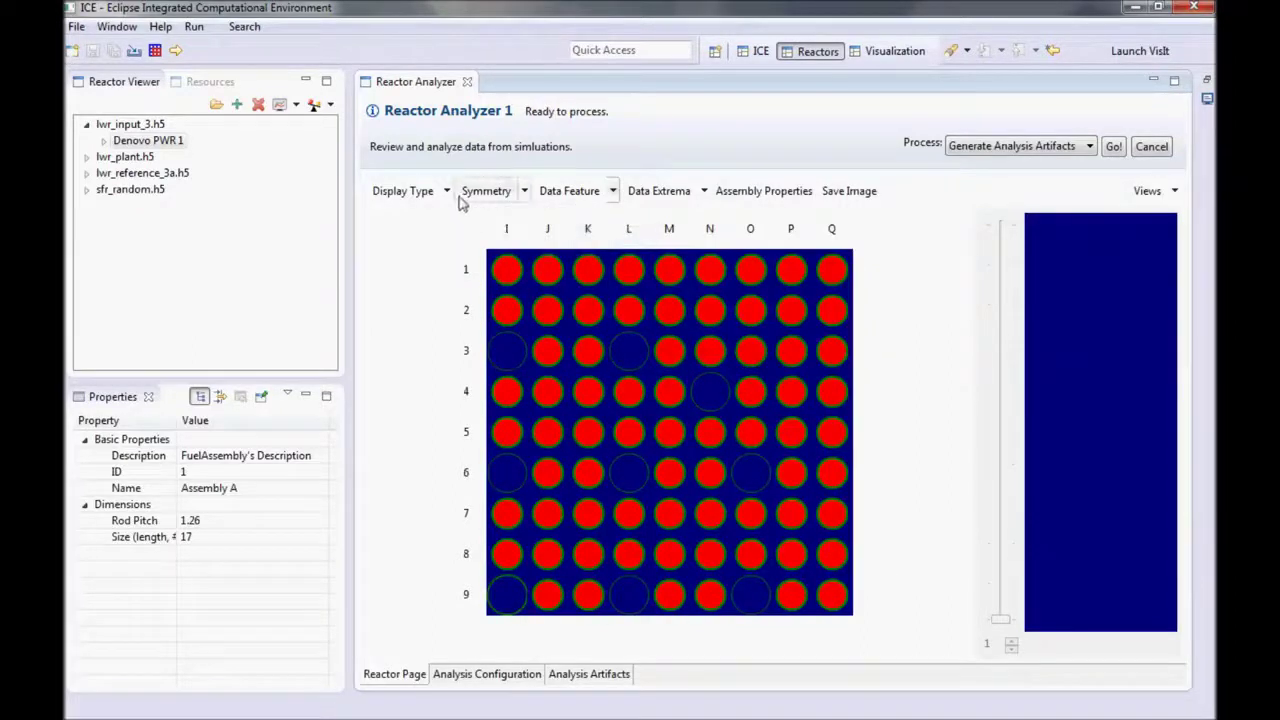
Show Axial Pin Power state point data with Local extrema at axial level 15.
{"action": "left_click", "coordinate": [447, 192]}
{"action": "left_click", "coordinate": [420, 235]}
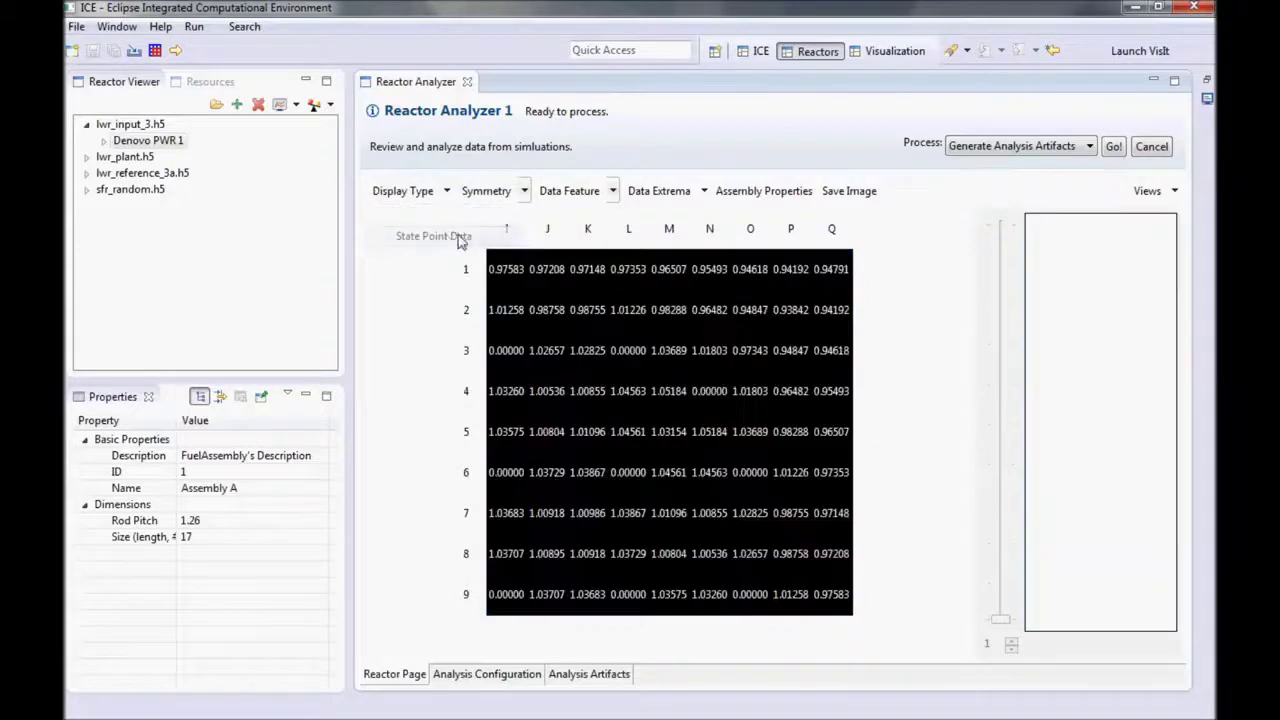
{"action": "left_click", "coordinate": [612, 191]}
{"action": "left_click", "coordinate": [600, 236]}
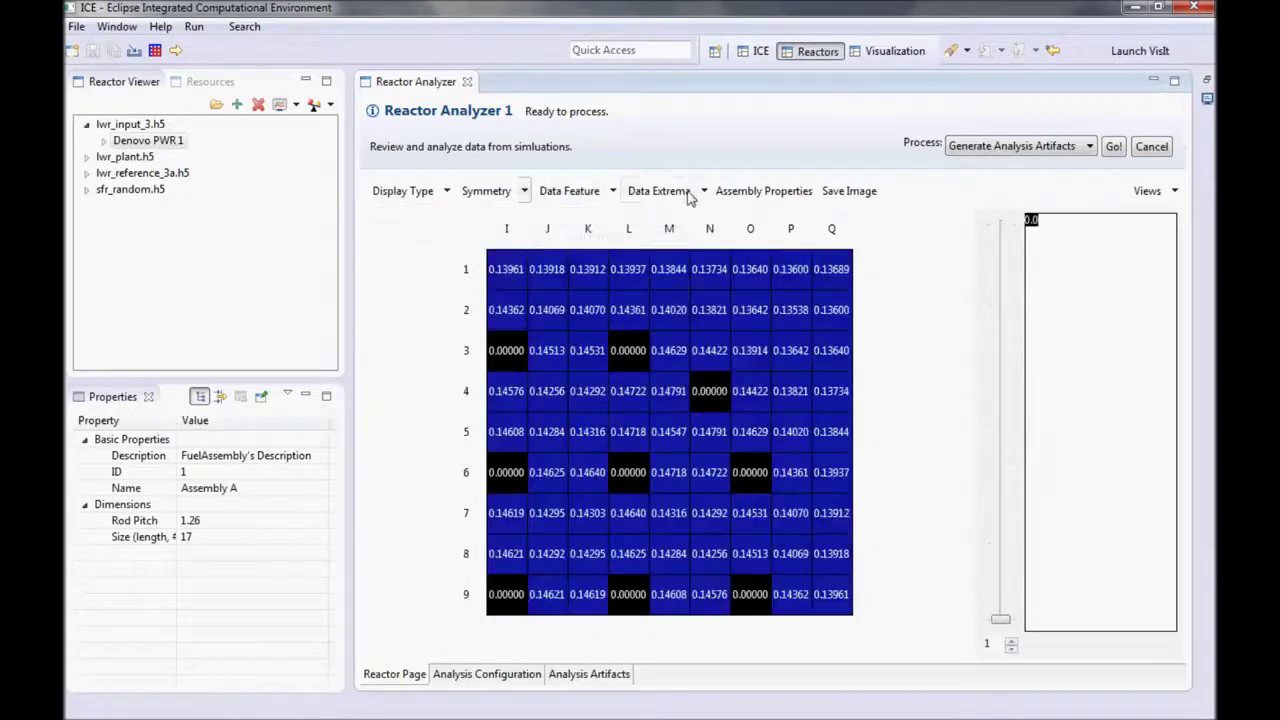
{"action": "left_click", "coordinate": [704, 192]}
{"action": "left_click", "coordinate": [689, 240]}
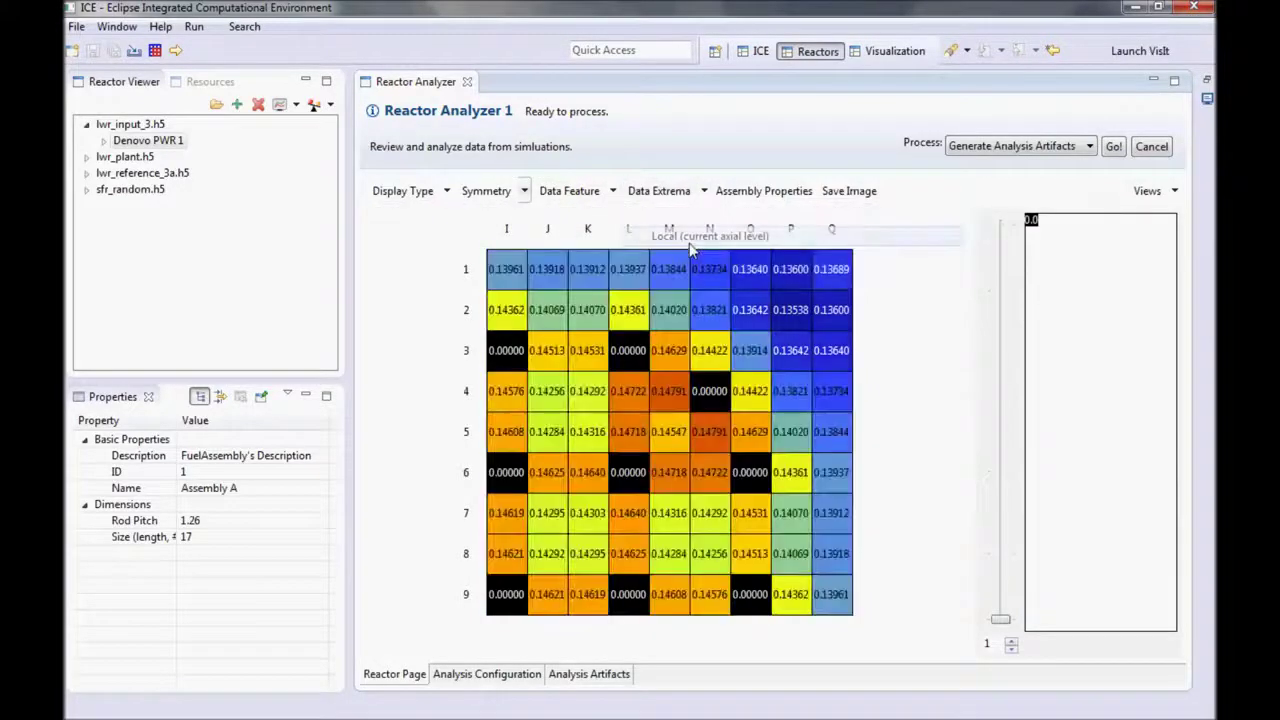
{"action": "left_click_drag", "start_coordinate": [1000, 622], "coordinate": [1000, 505]}
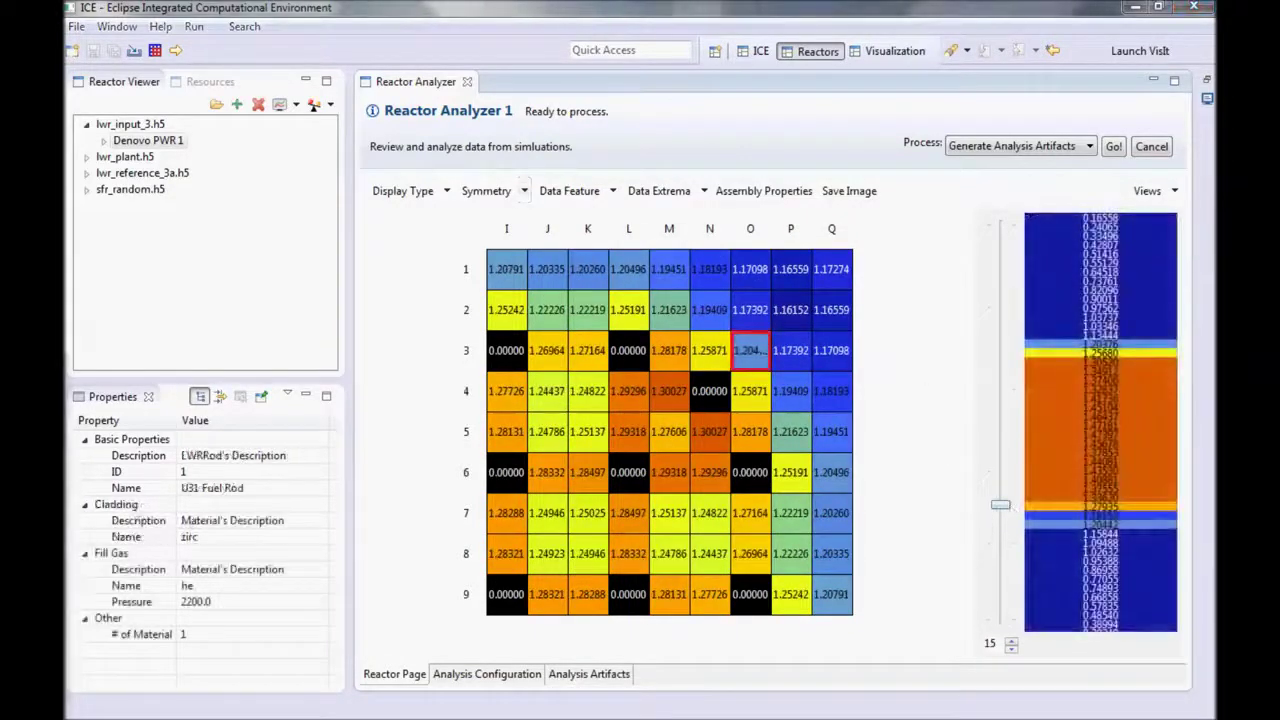
{"action": "left_click", "coordinate": [1175, 190]}
Switch to the fuel rod view and inspect its pellet, cladding and fill gas rings.
{"action": "mouse_move", "coordinate": [1160, 218]}
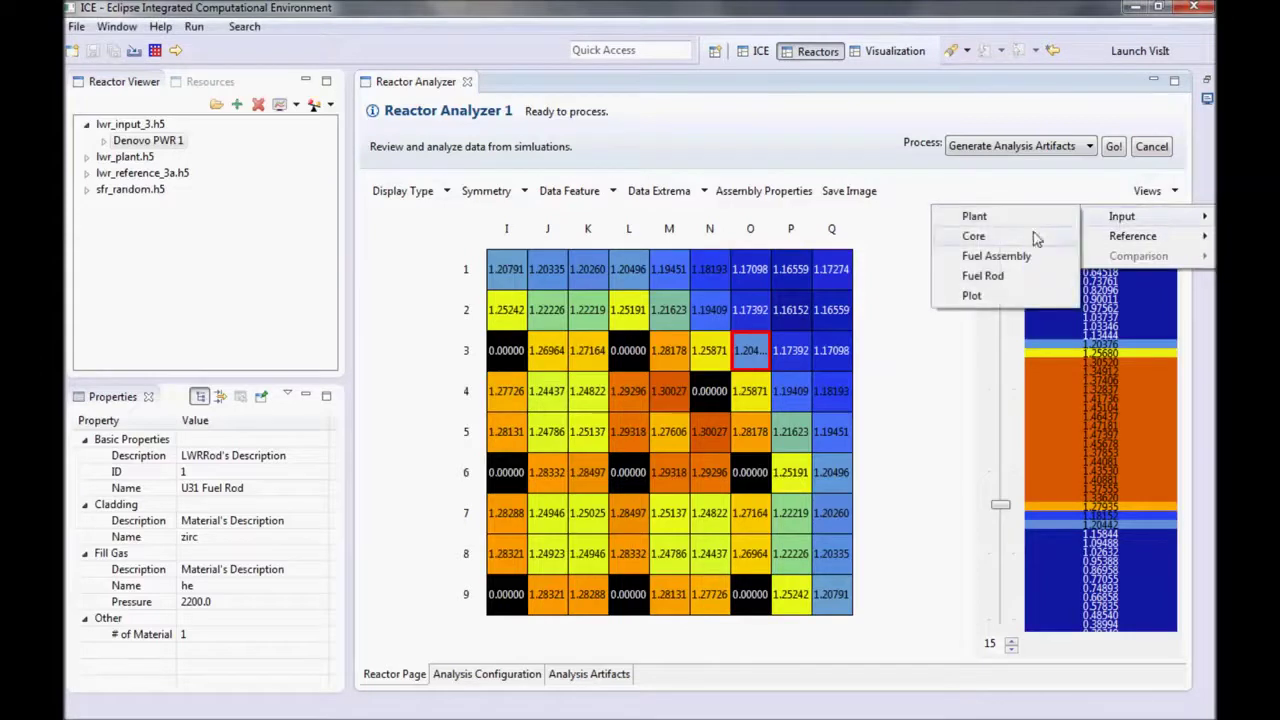
{"action": "left_click", "coordinate": [992, 275]}
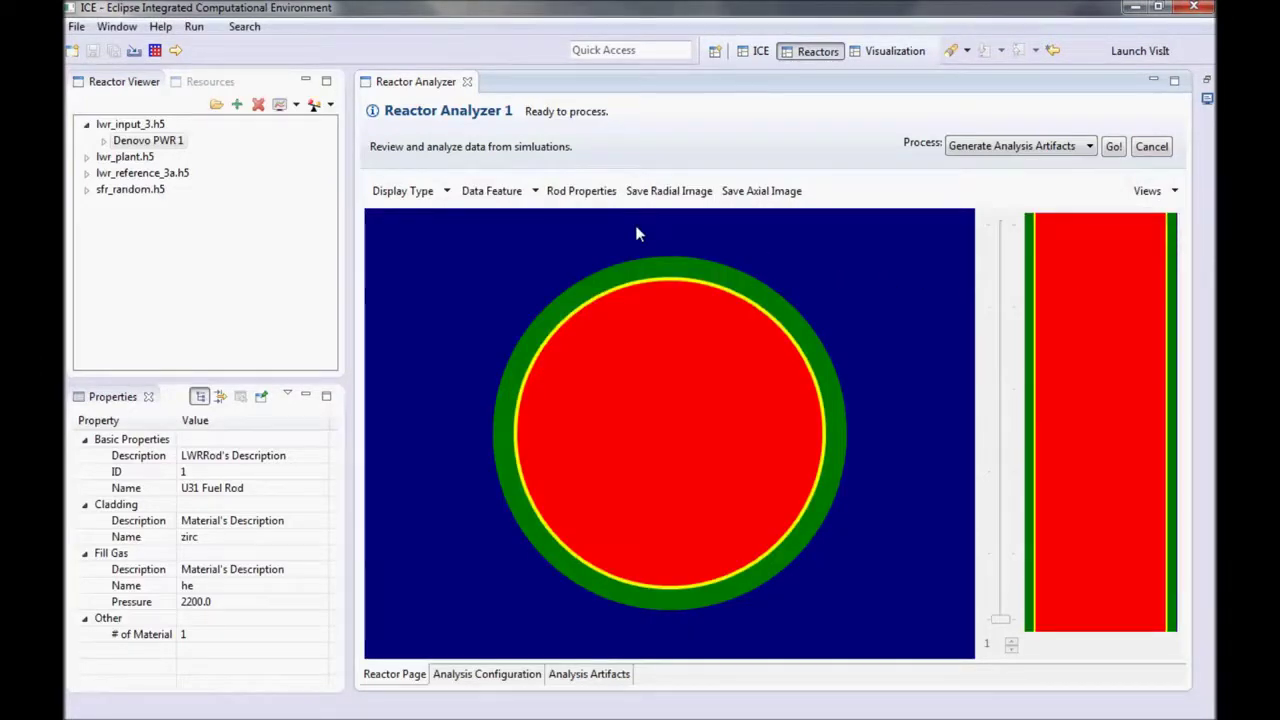
{"action": "left_click", "coordinate": [634, 315]}
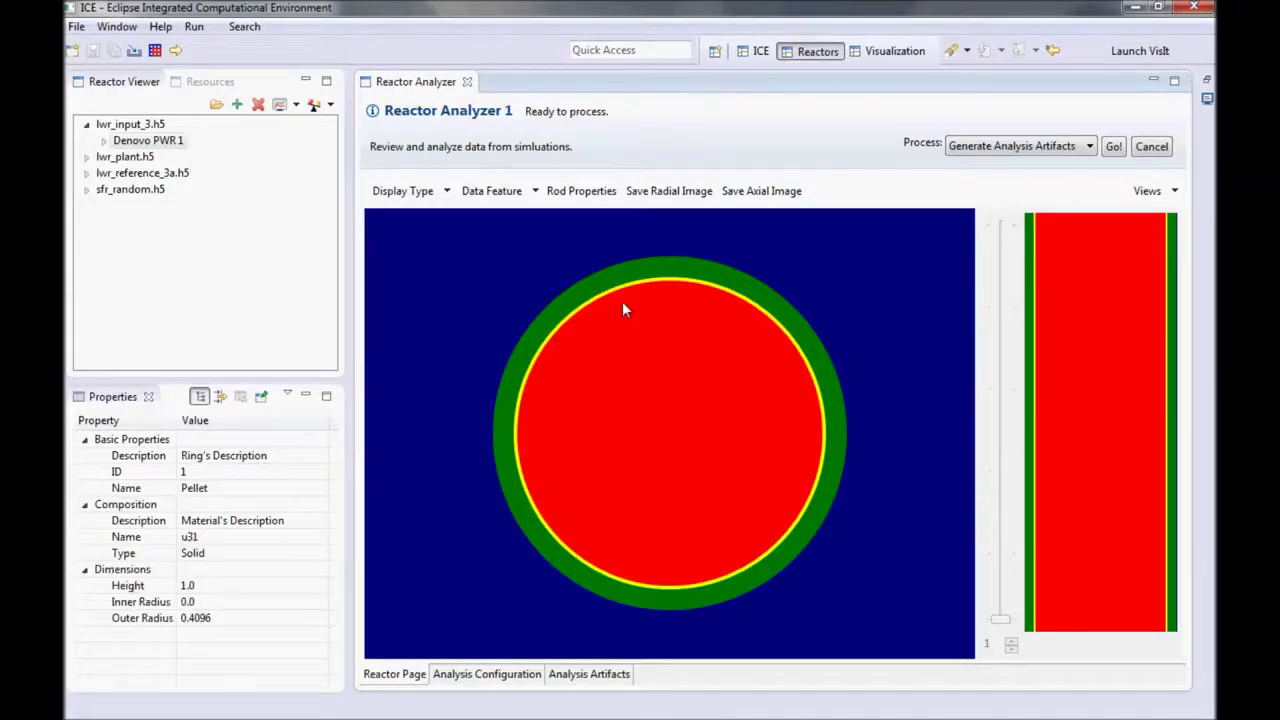
{"action": "left_click", "coordinate": [613, 282]}
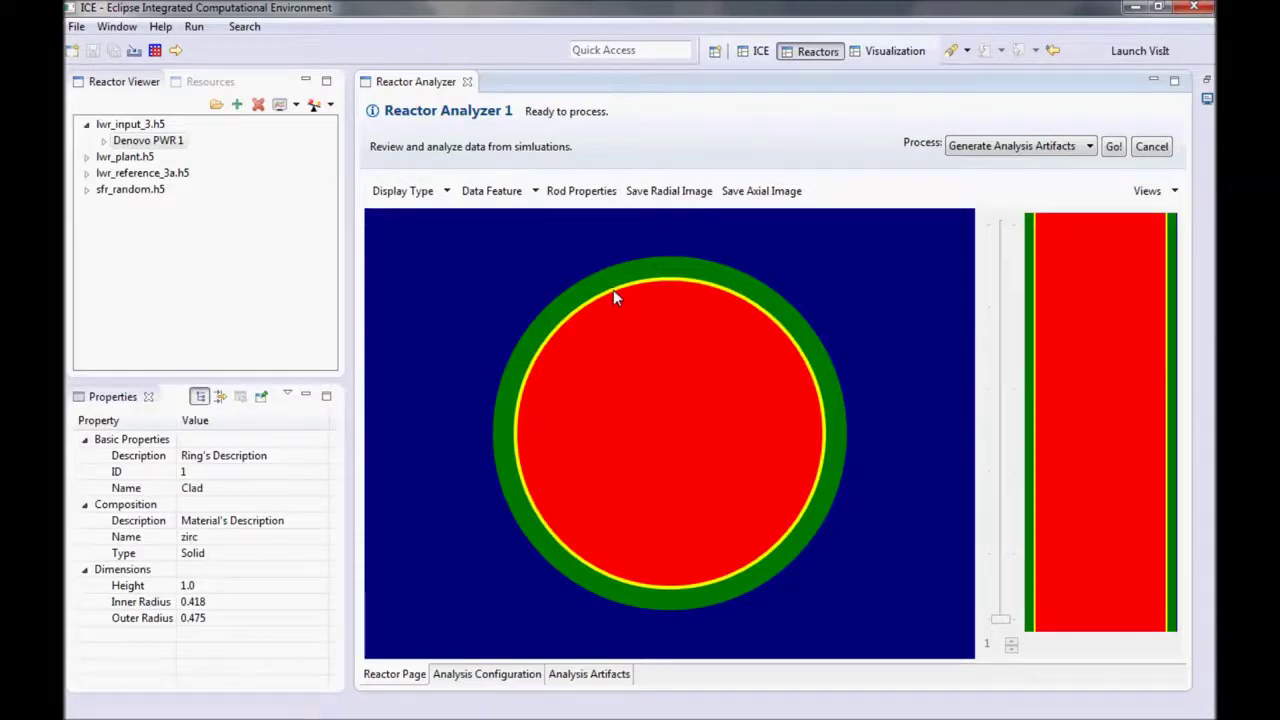
{"action": "left_click", "coordinate": [614, 290]}
Show the rod's Axial Pin Power state point data at axial level 19.
{"action": "left_click", "coordinate": [446, 191]}
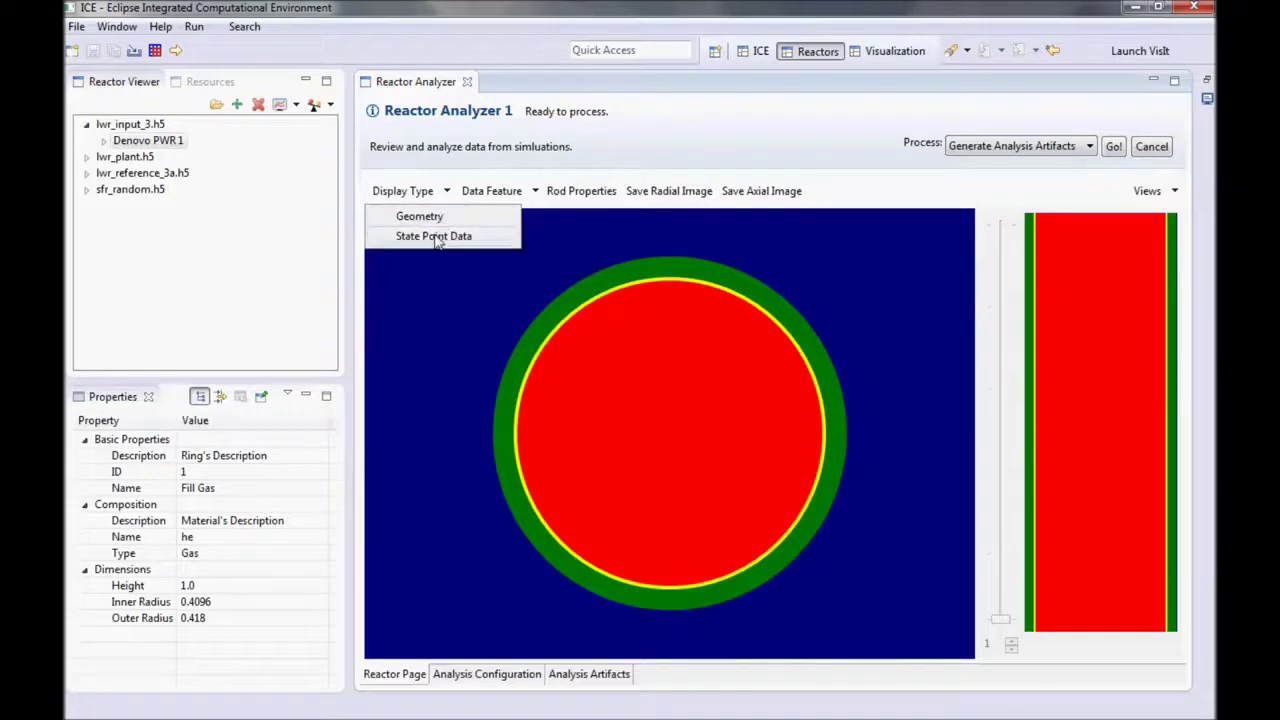
{"action": "left_click", "coordinate": [437, 238]}
{"action": "left_click", "coordinate": [535, 191]}
{"action": "left_click", "coordinate": [520, 232]}
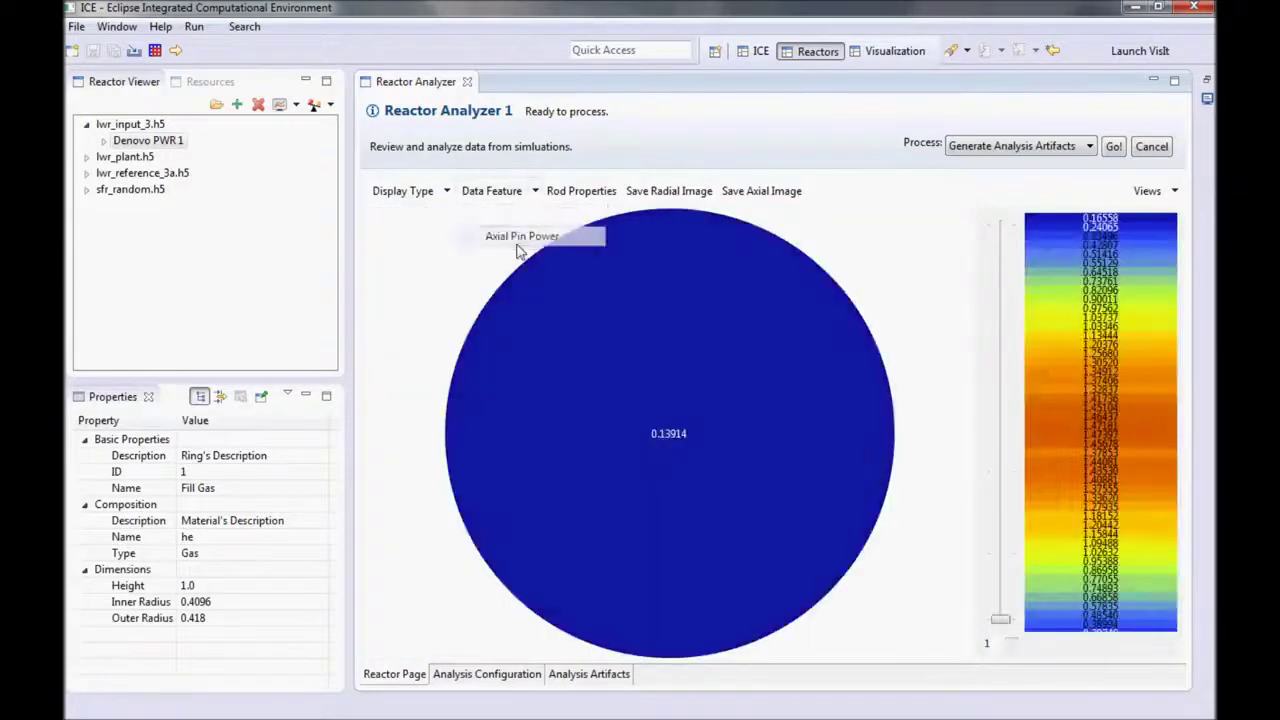
{"action": "left_click_drag", "start_coordinate": [1008, 624], "coordinate": [1001, 472]}
{"action": "left_click", "coordinate": [1174, 191]}
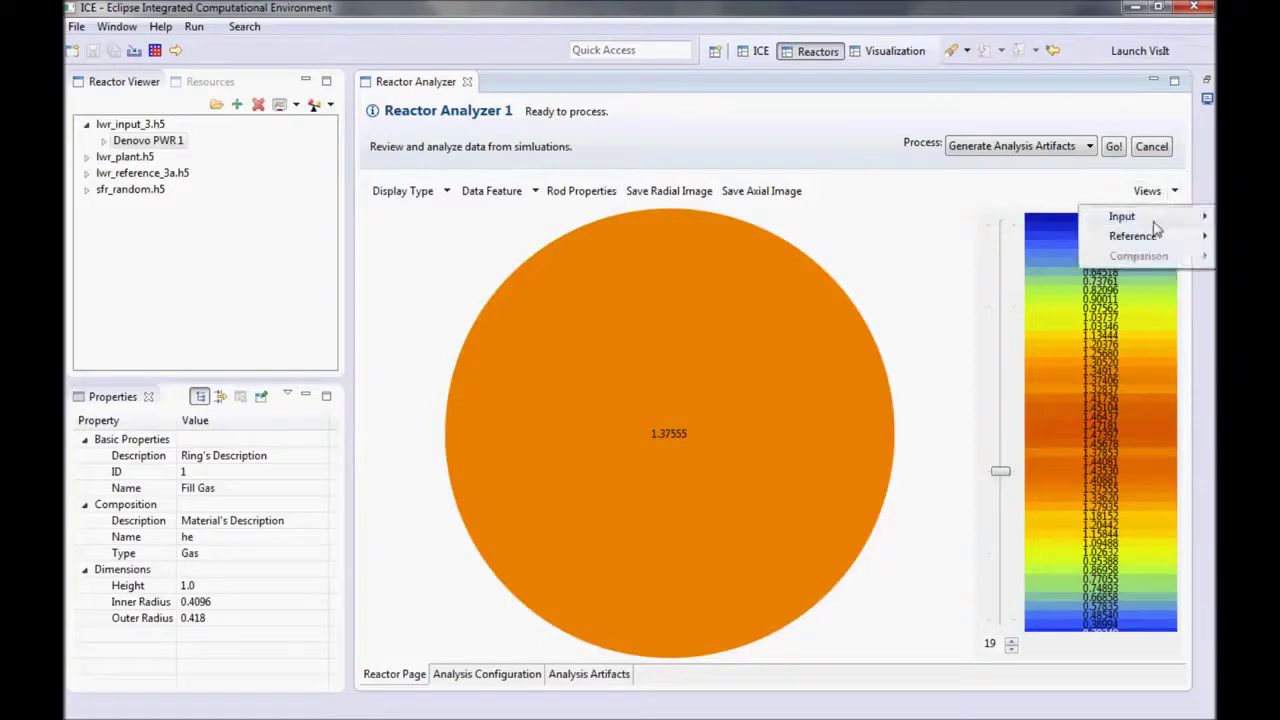
Plot axial pin power for rods A:1, E:6 and H:9 in the input data plot.
{"action": "mouse_move", "coordinate": [1125, 216]}
{"action": "left_click", "coordinate": [995, 296]}
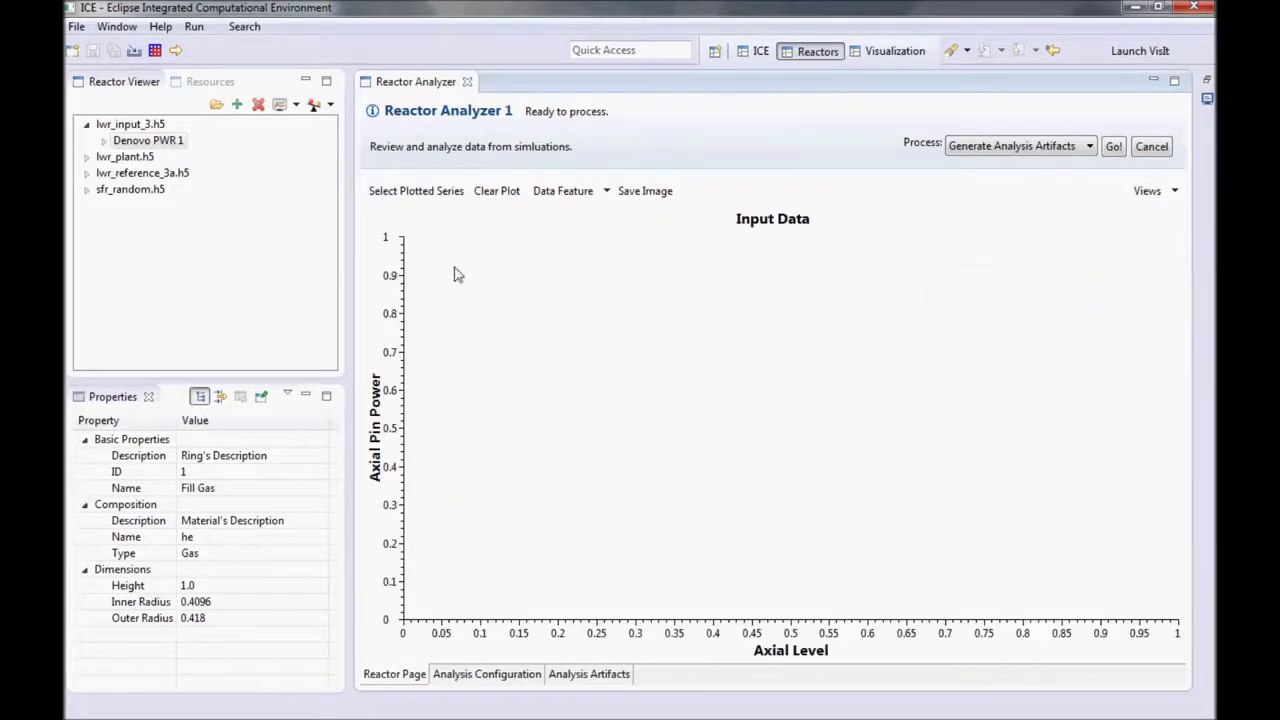
{"action": "left_click", "coordinate": [386, 197]}
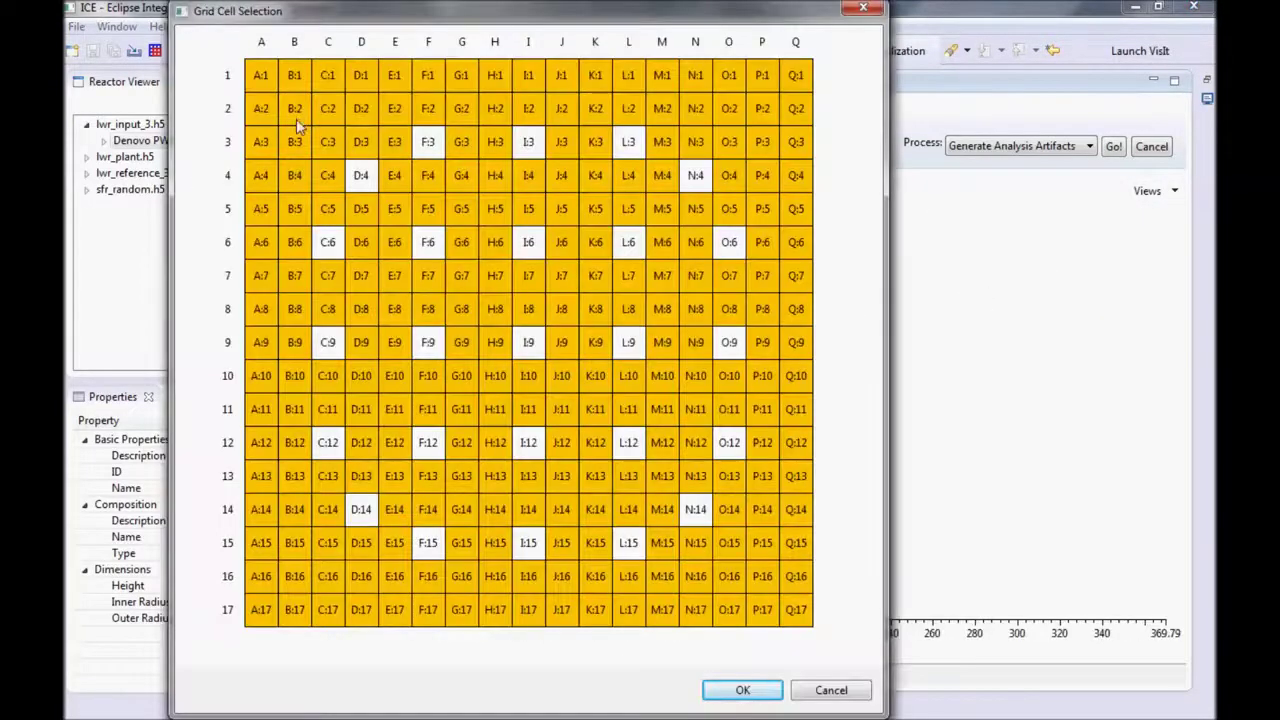
{"action": "left_click", "coordinate": [258, 86]}
{"action": "left_click", "coordinate": [395, 245]}
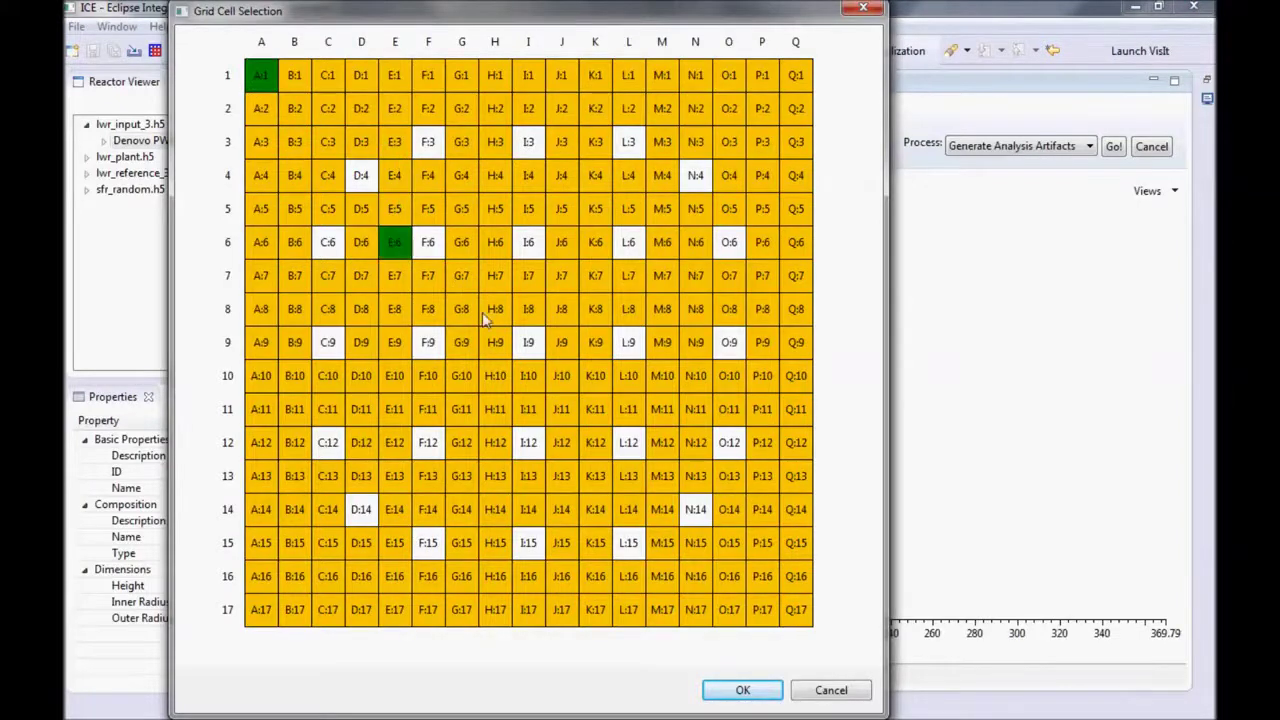
{"action": "left_click", "coordinate": [494, 343]}
{"action": "left_click", "coordinate": [736, 690]}
Analyze the lwr_reference_3a.h5 reference reactor in a new Reactor Analyzer.
{"action": "left_click", "coordinate": [86, 174]}
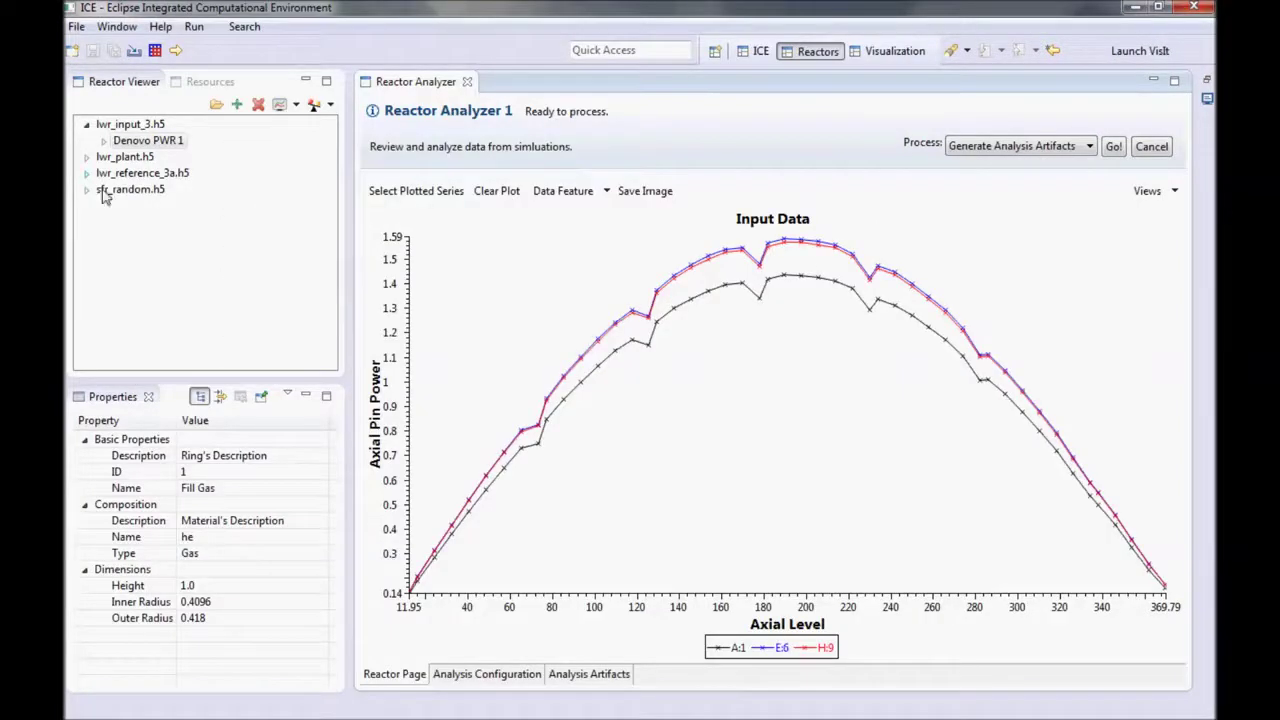
{"action": "right_click", "coordinate": [134, 194]}
{"action": "mouse_move", "coordinate": [215, 252]}
{"action": "left_click", "coordinate": [383, 251]}
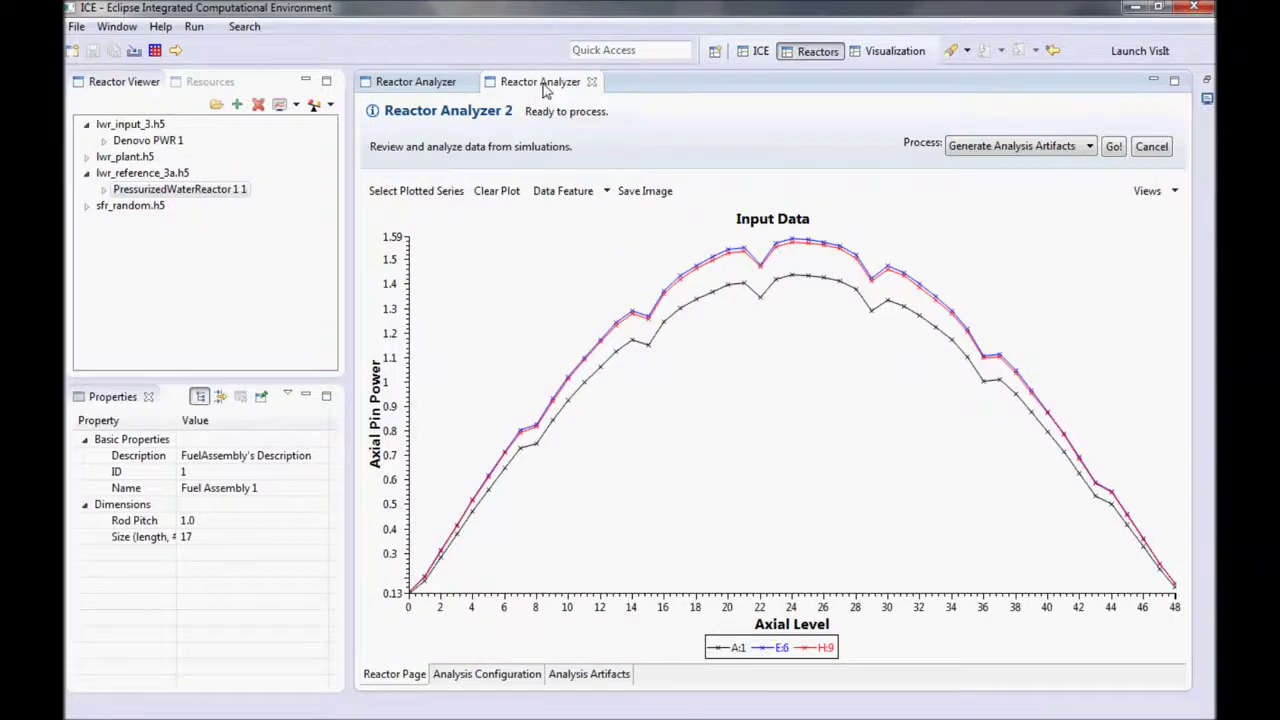
Place Reactor Analyzer 2 beside Analyzer 1 and minimize the Reactor Viewer and Properties panels.
{"action": "left_click_drag", "start_coordinate": [545, 88], "coordinate": [817, 195]}
{"action": "left_click_drag", "start_coordinate": [979, 270], "coordinate": [1003, 295]}
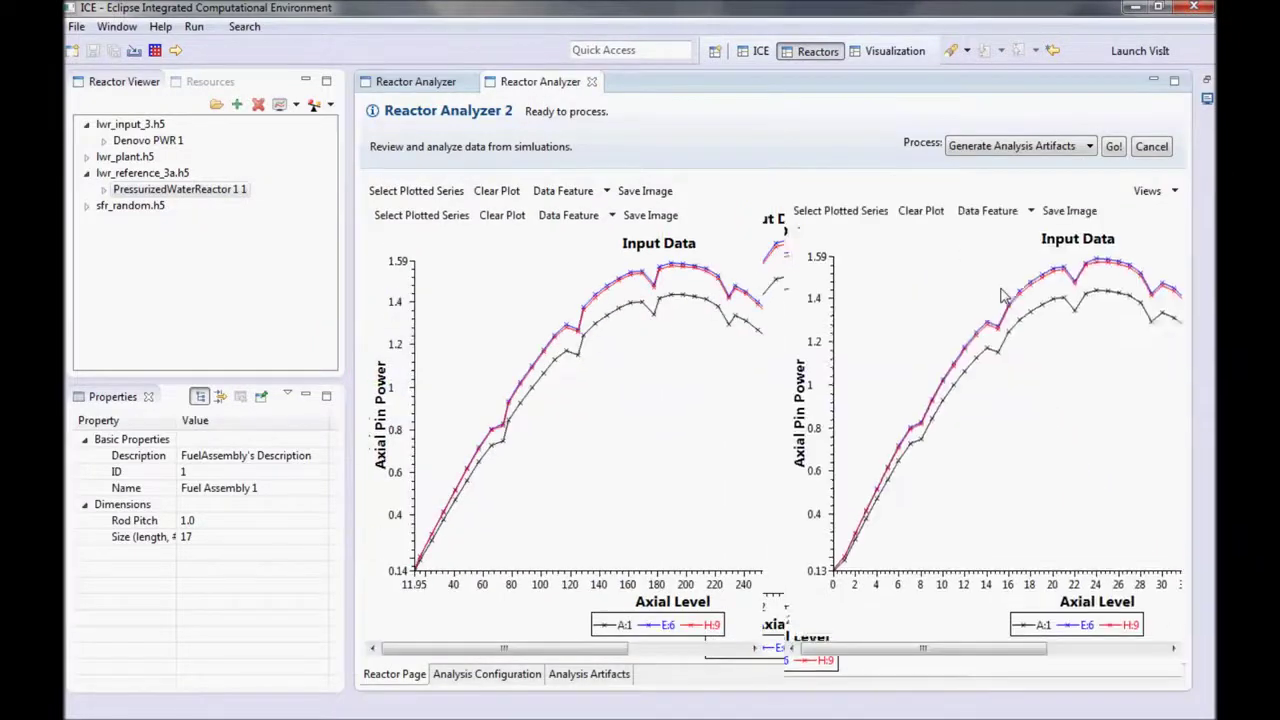
{"action": "left_click", "coordinate": [305, 80]}
{"action": "left_click", "coordinate": [305, 80]}
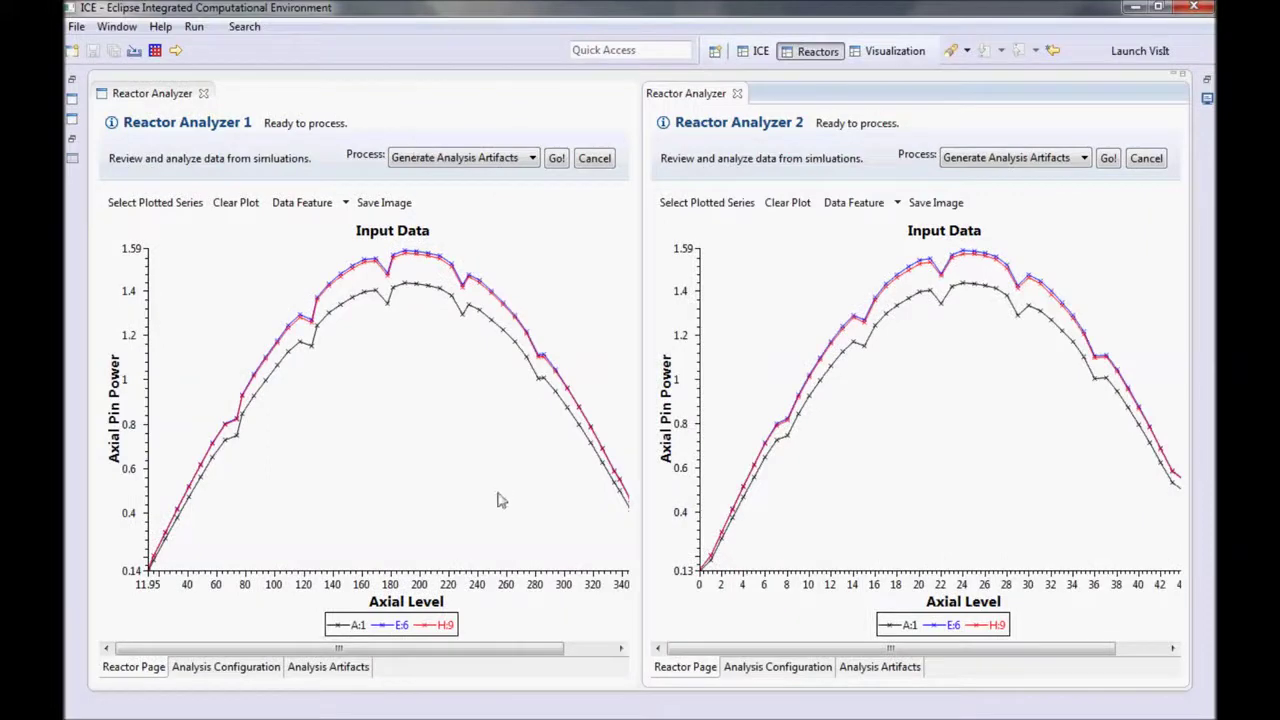
Close Reactor Analyzer 2 and restore the Reactor Viewer and Properties panels.
{"action": "left_click", "coordinate": [737, 93]}
{"action": "left_click", "coordinate": [71, 79]}
{"action": "left_click", "coordinate": [71, 79]}
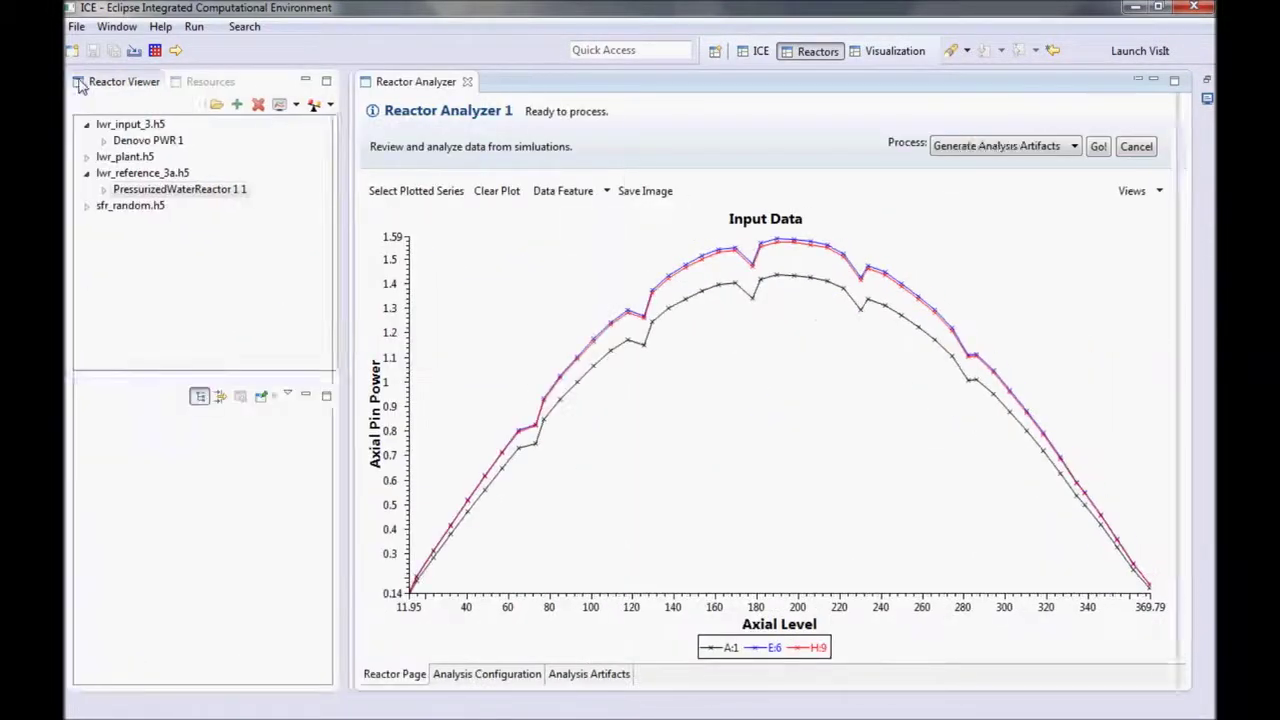
Compare PressurizedWaterReactor 1 1 in Analyzer 1, showing its core and Fuel Assembly 1 properties.
{"action": "right_click", "coordinate": [162, 192]}
{"action": "mouse_move", "coordinate": [236, 270]}
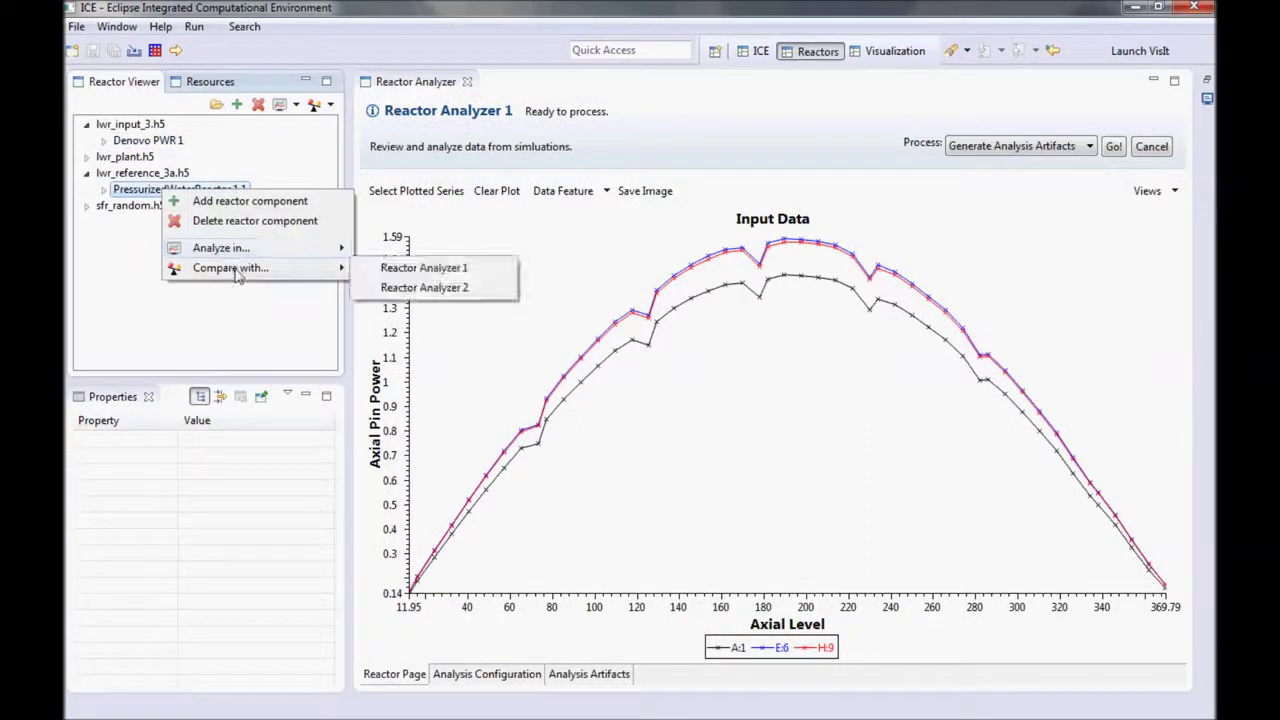
{"action": "left_click", "coordinate": [424, 268]}
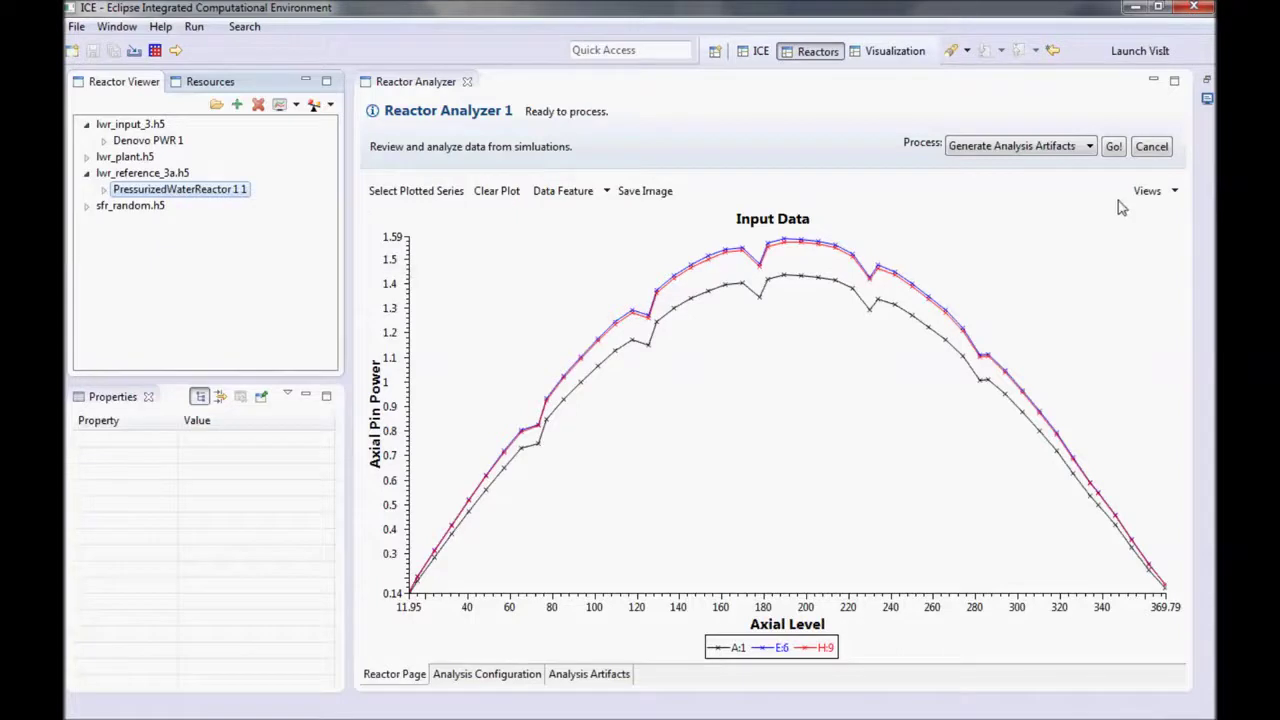
{"action": "left_click", "coordinate": [1150, 190]}
{"action": "mouse_move", "coordinate": [1120, 238]}
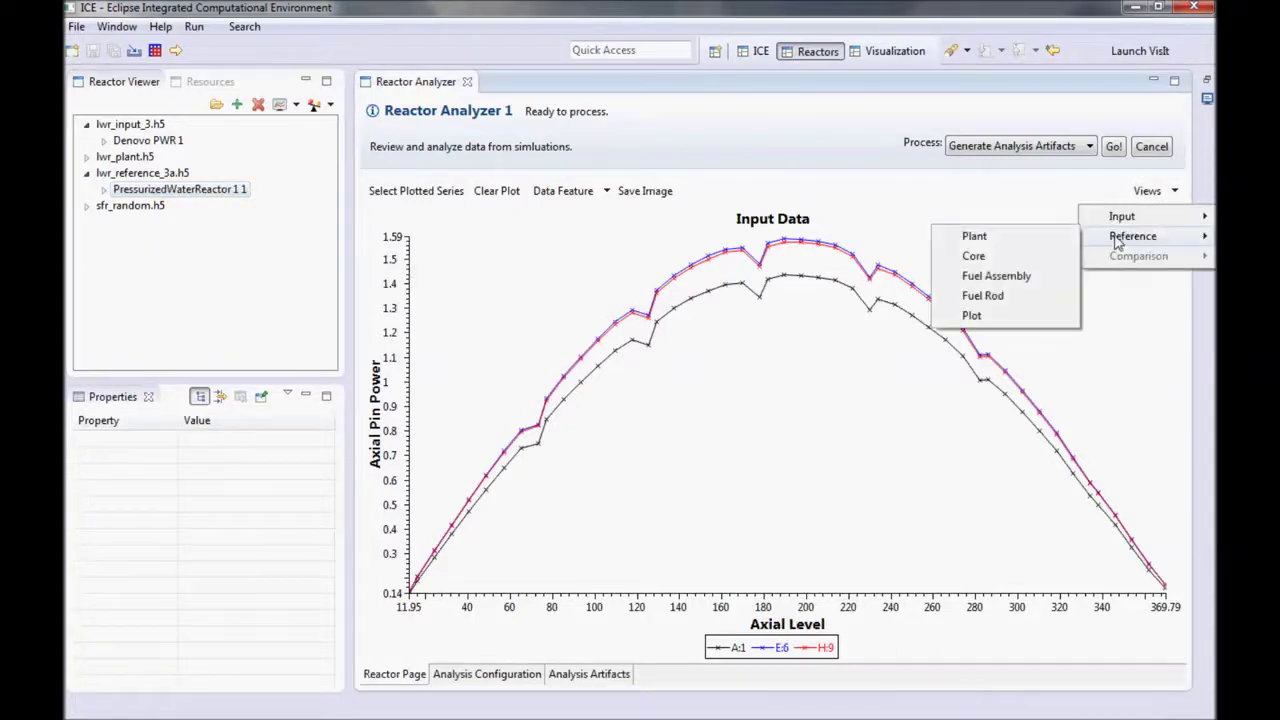
{"action": "left_click", "coordinate": [1050, 255]}
{"action": "left_click", "coordinate": [782, 406]}
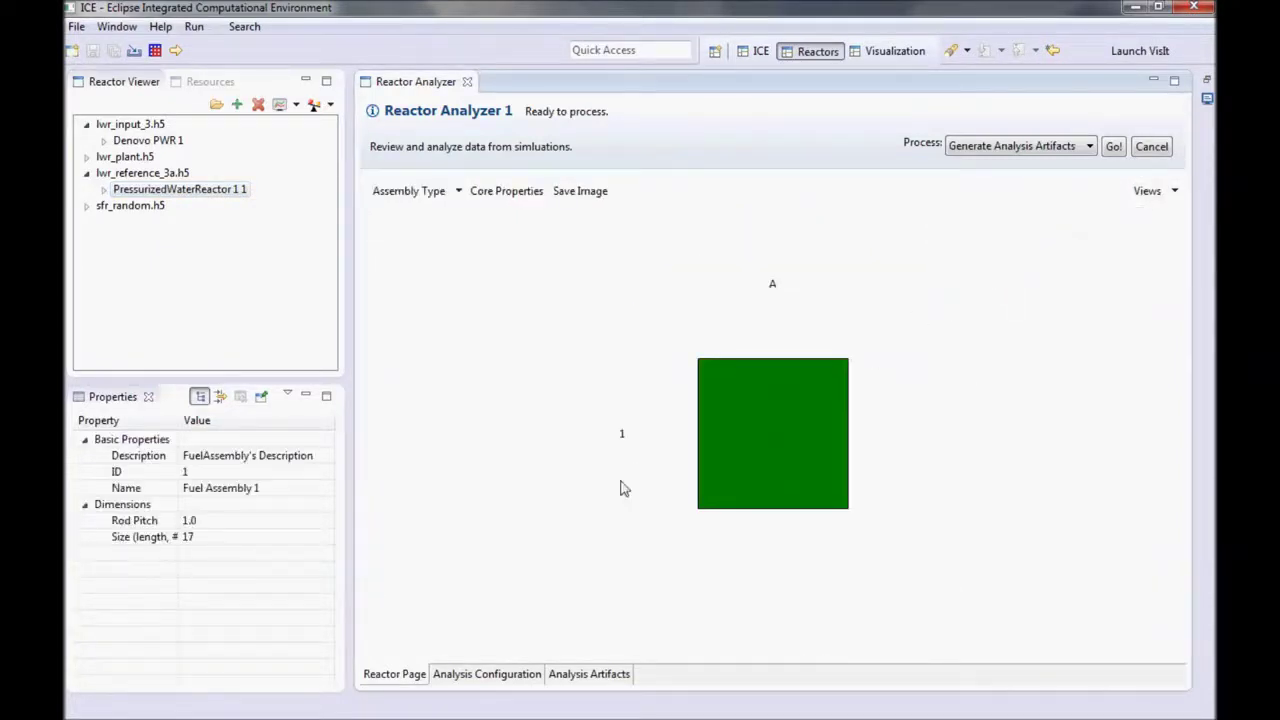
Add the Godfrey Fuel Pin Powers Strategy on the analysis page and save with Ctrl+S.
{"action": "left_click", "coordinate": [483, 680]}
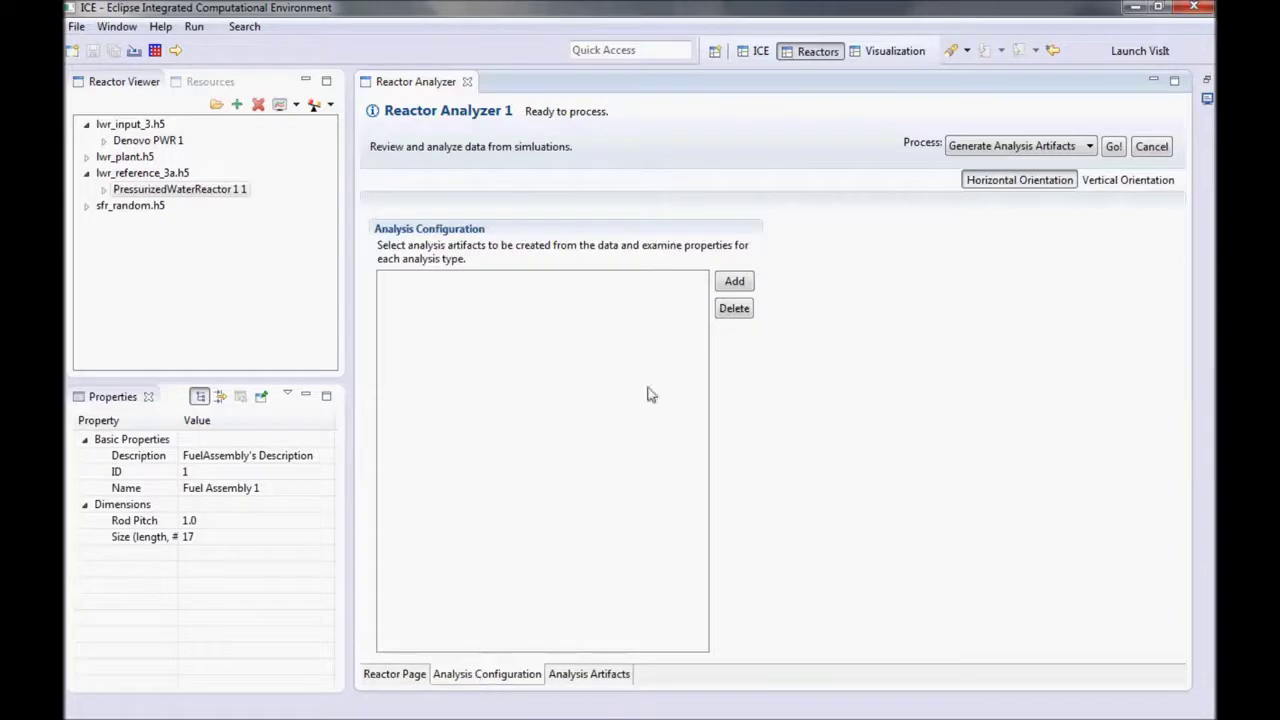
{"action": "left_click", "coordinate": [735, 282]}
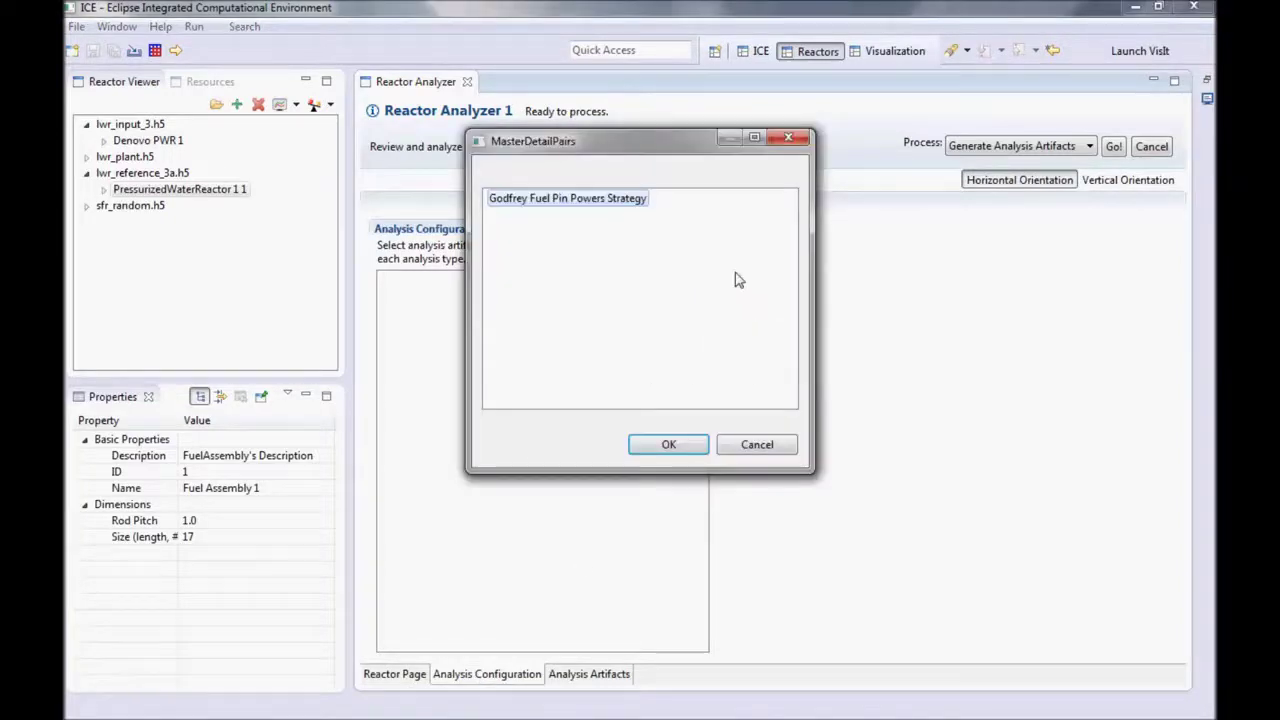
{"action": "key", "text": "Return"}
{"action": "key", "text": "ctrl+s"}
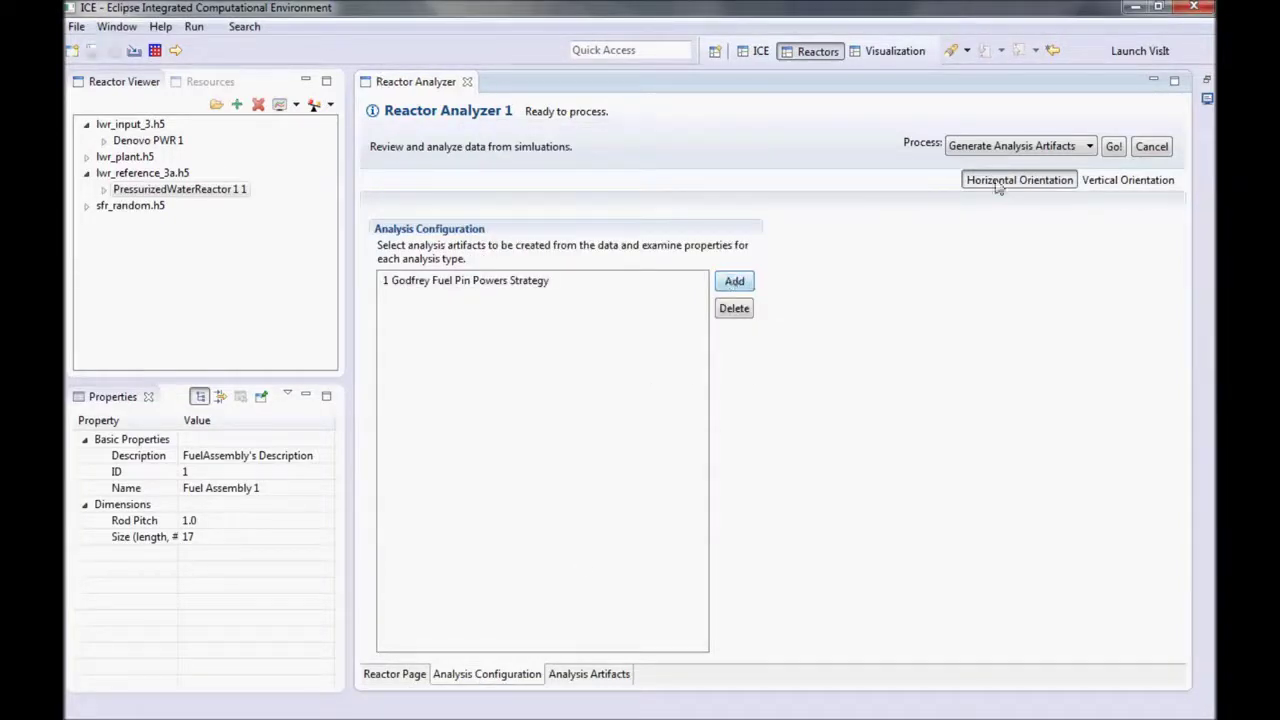
{"action": "left_click", "coordinate": [1112, 148]}
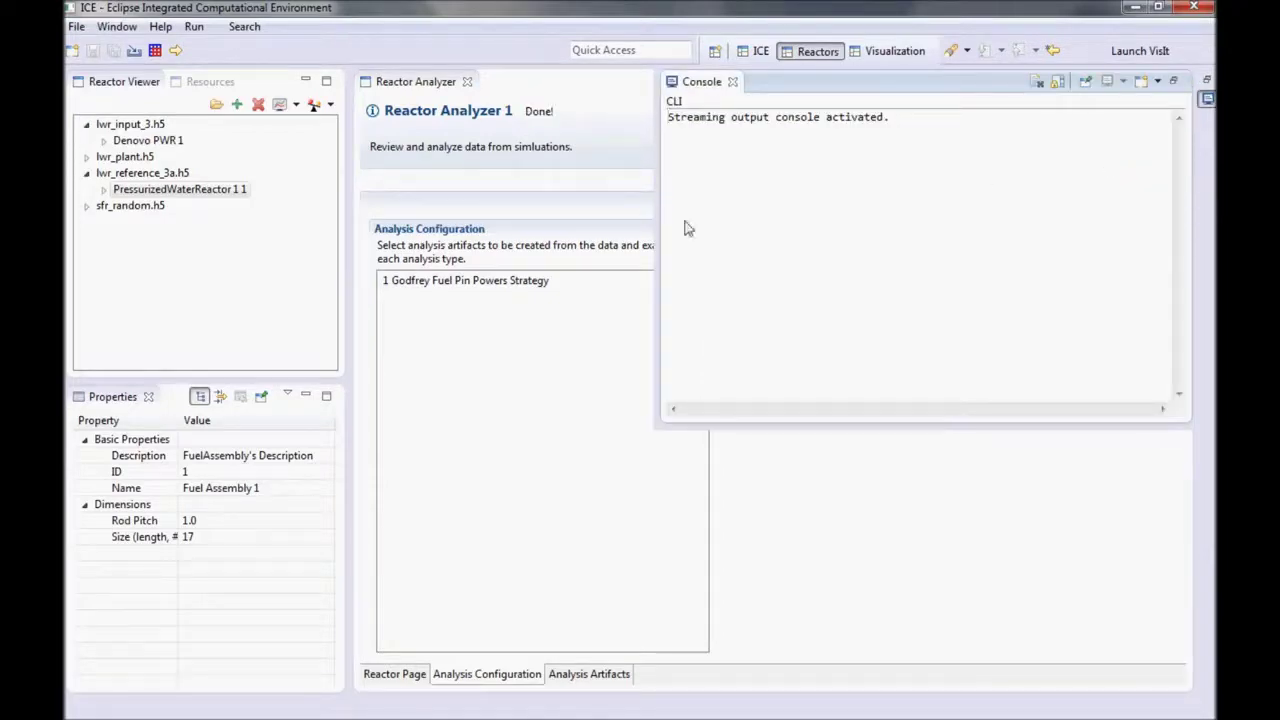
Review the fuel pin difference artifacts, then show the comparison data as a plot.
{"action": "left_click", "coordinate": [593, 673]}
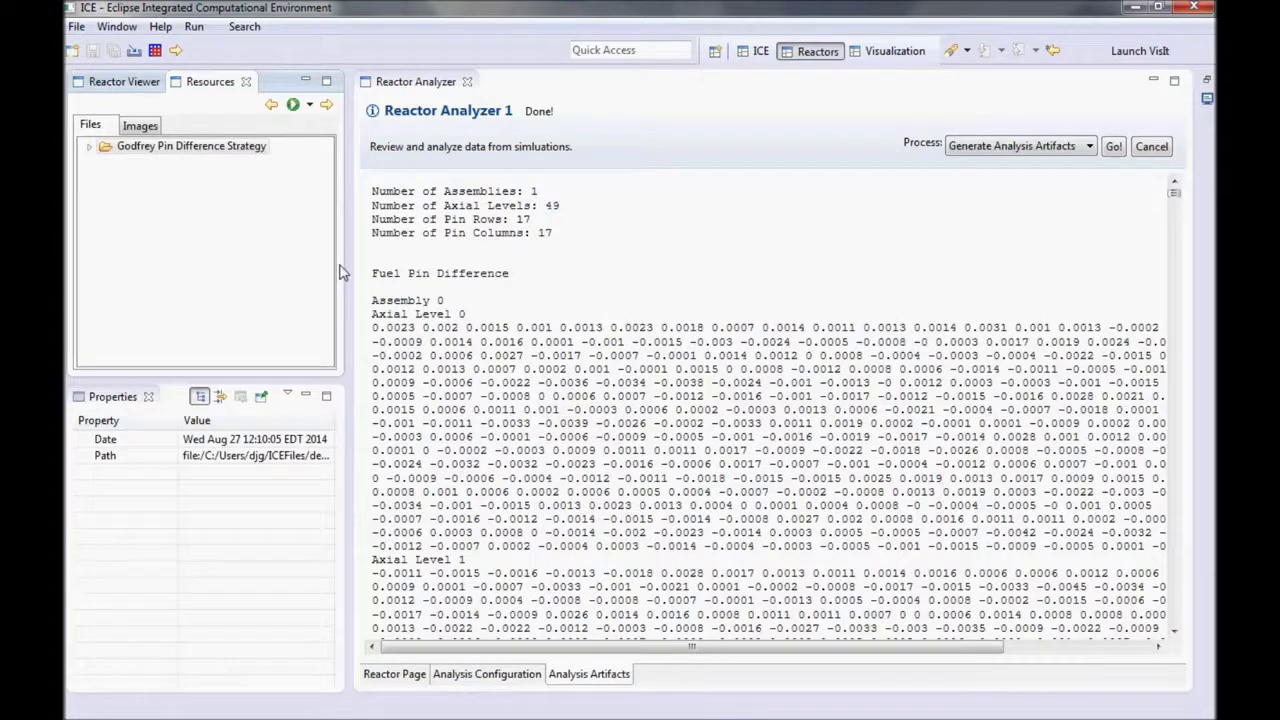
{"action": "left_click", "coordinate": [403, 676]}
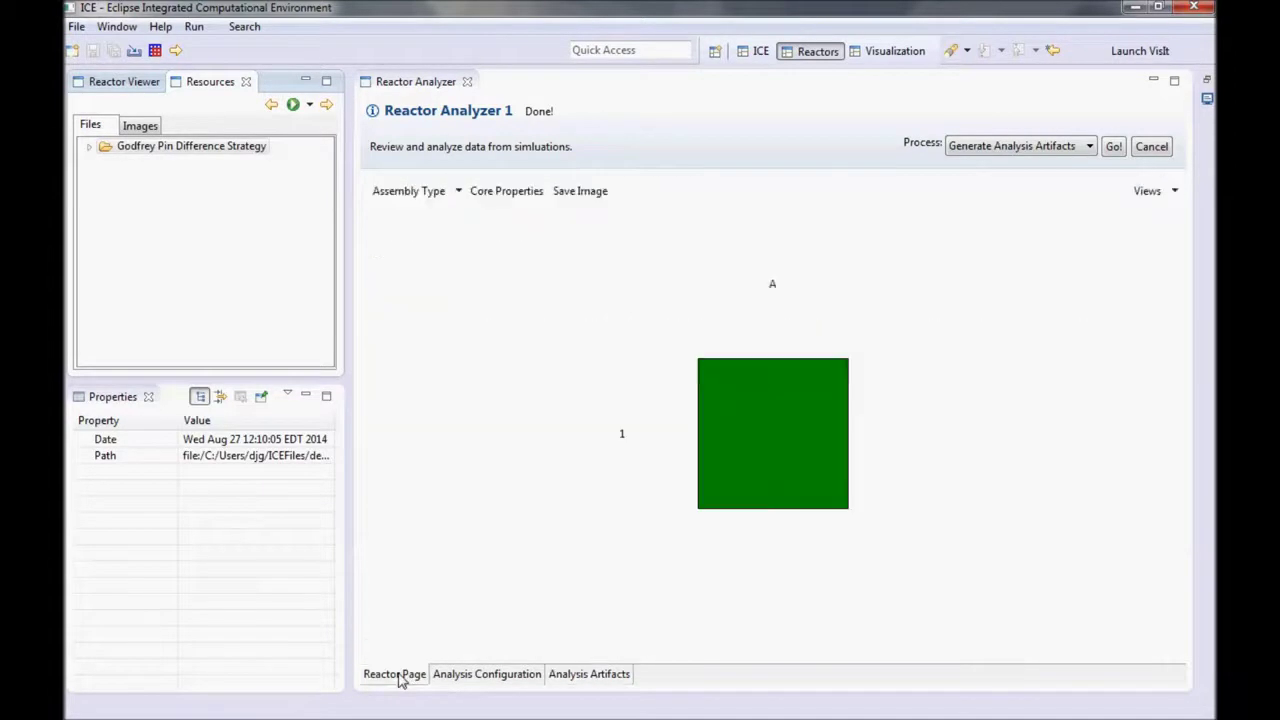
{"action": "left_click", "coordinate": [1174, 191]}
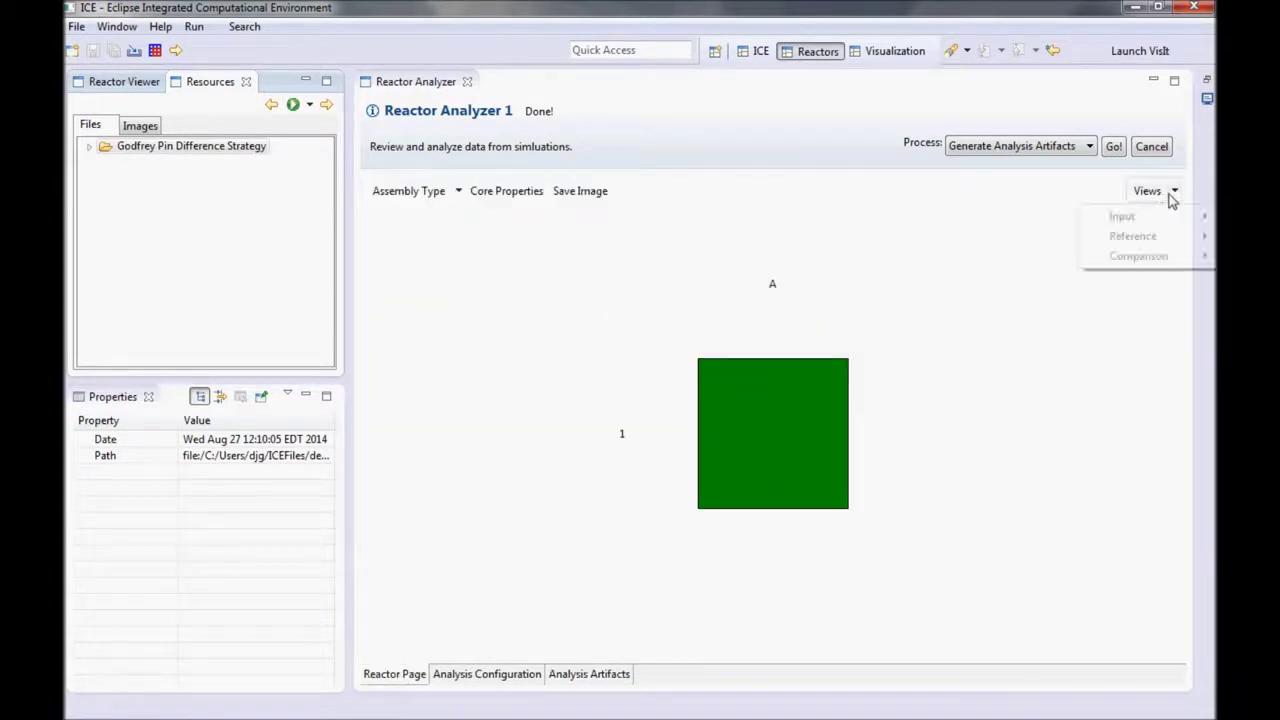
{"action": "mouse_move", "coordinate": [1137, 256]}
{"action": "left_click", "coordinate": [1030, 257]}
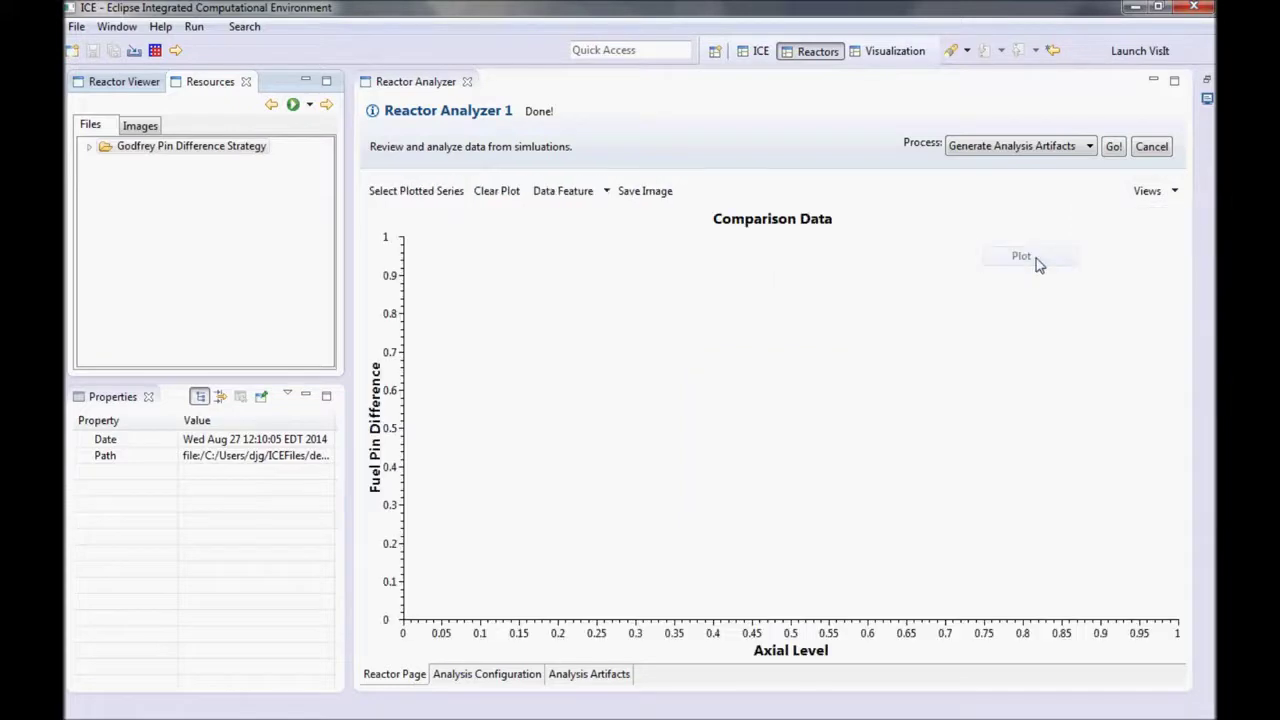
Plot the comparison series for pins A1 and E6 across axial levels.
{"action": "left_click", "coordinate": [416, 191]}
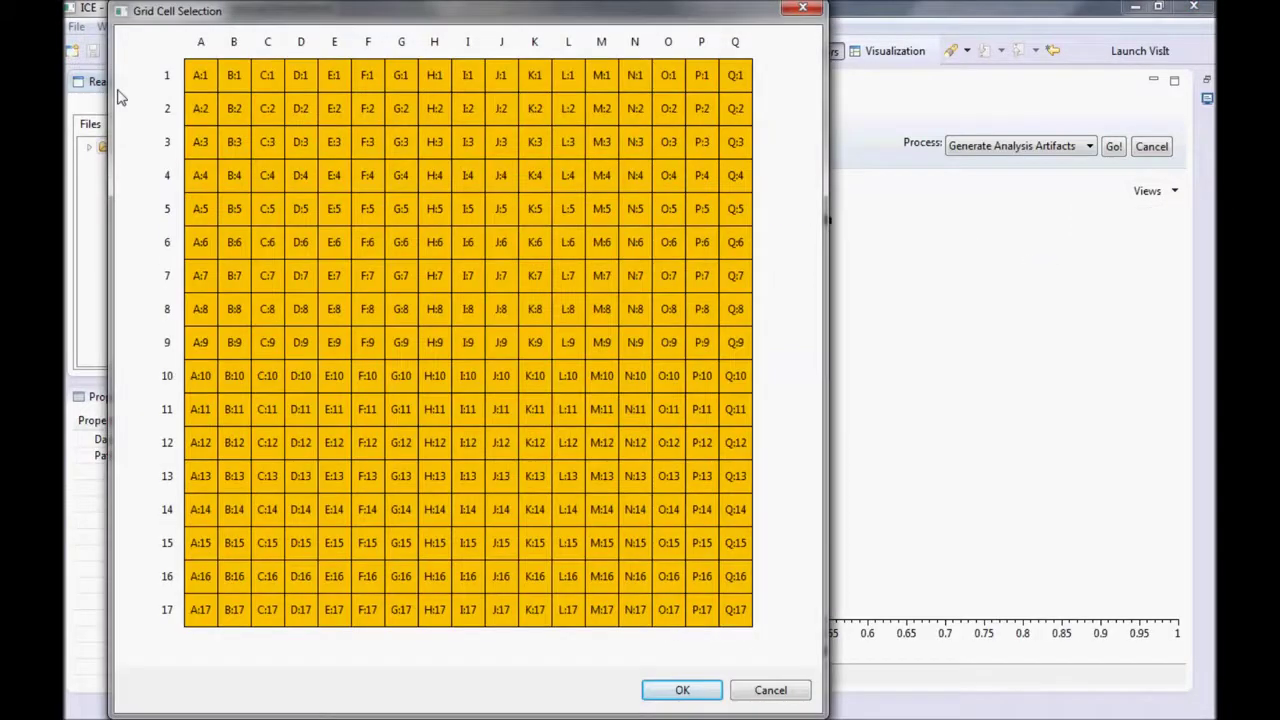
{"action": "left_click", "coordinate": [199, 88]}
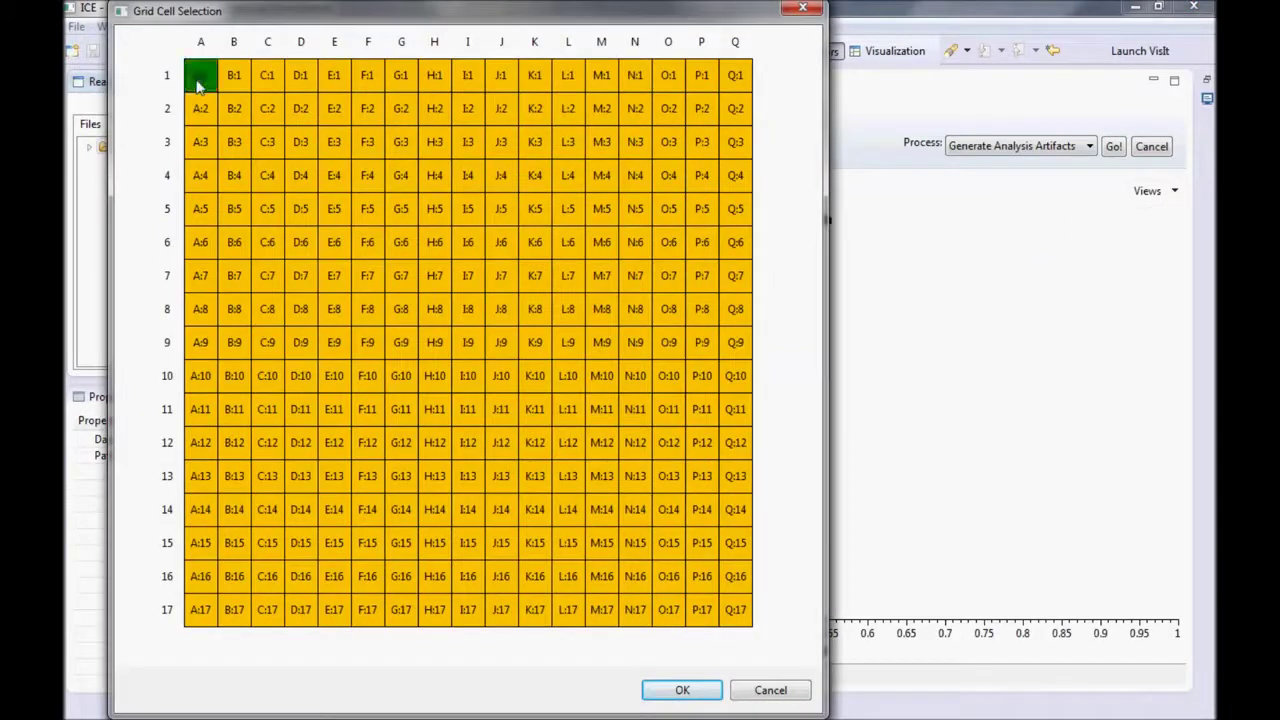
{"action": "left_click", "coordinate": [339, 245]}
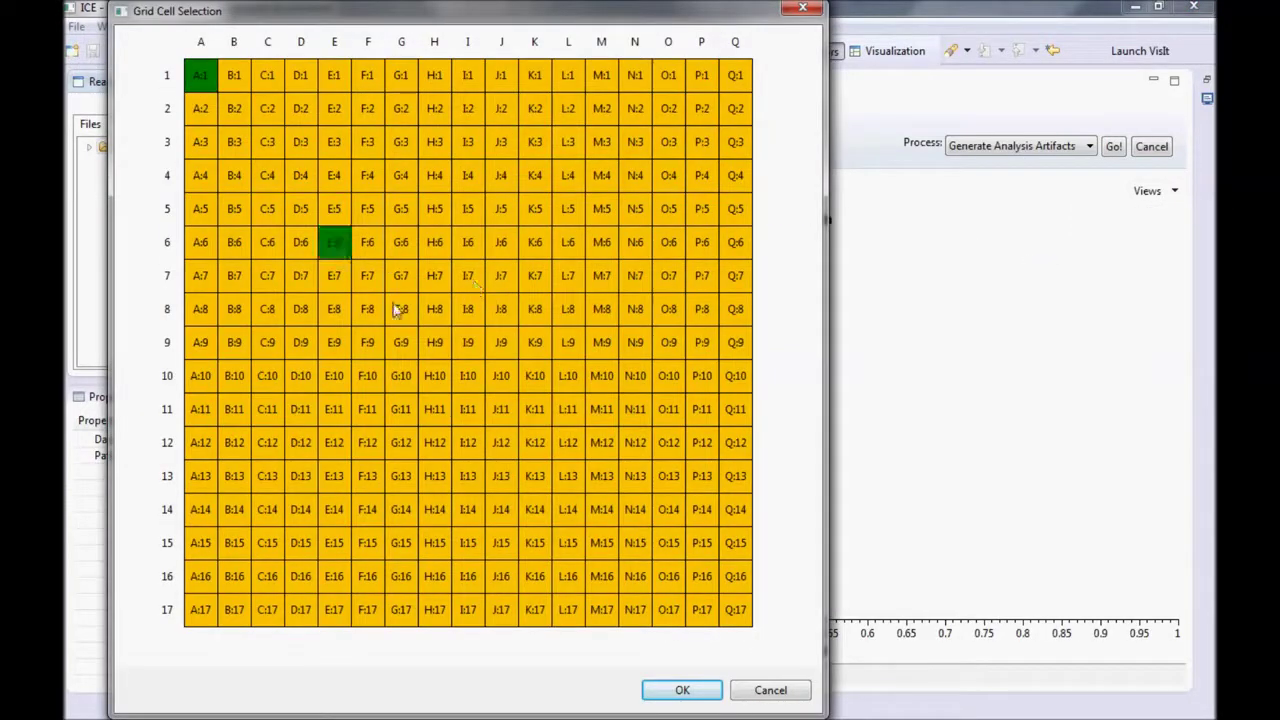
{"action": "left_click", "coordinate": [672, 688]}
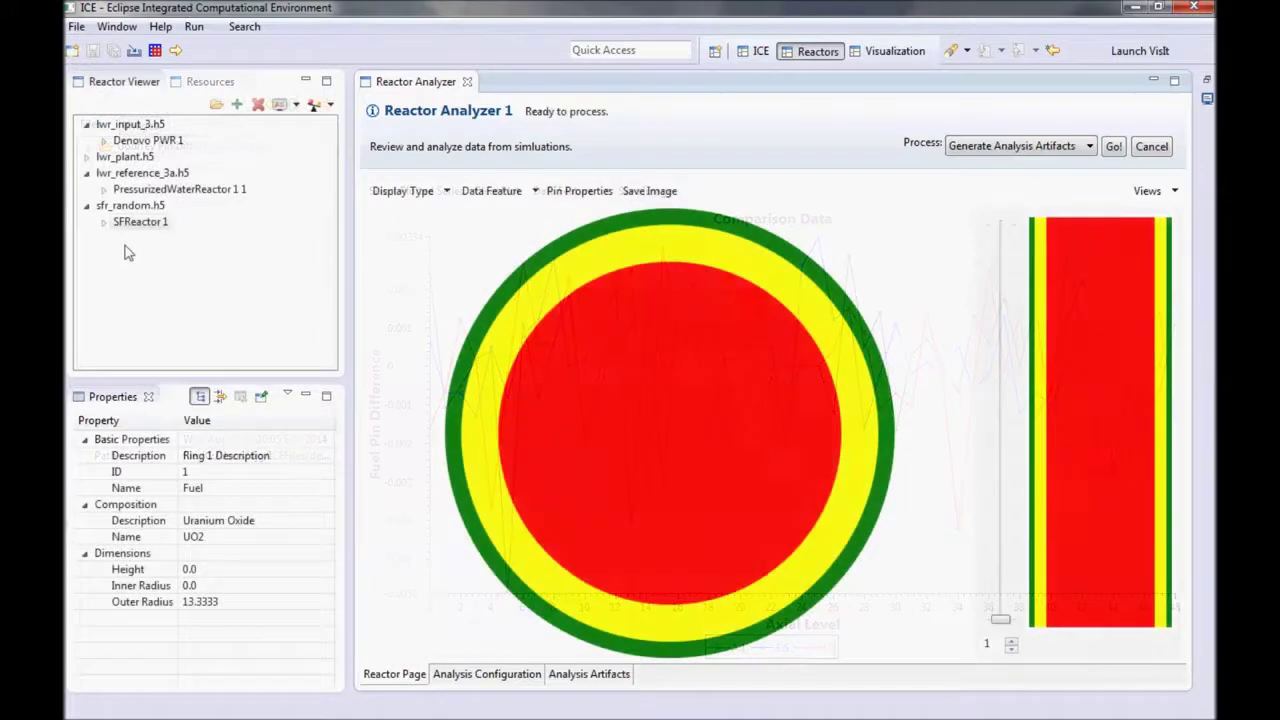
Load Test Plant 1 from lwr_plant.h5 into Reactor Analyzer 1.
{"action": "left_click", "coordinate": [86, 157]}
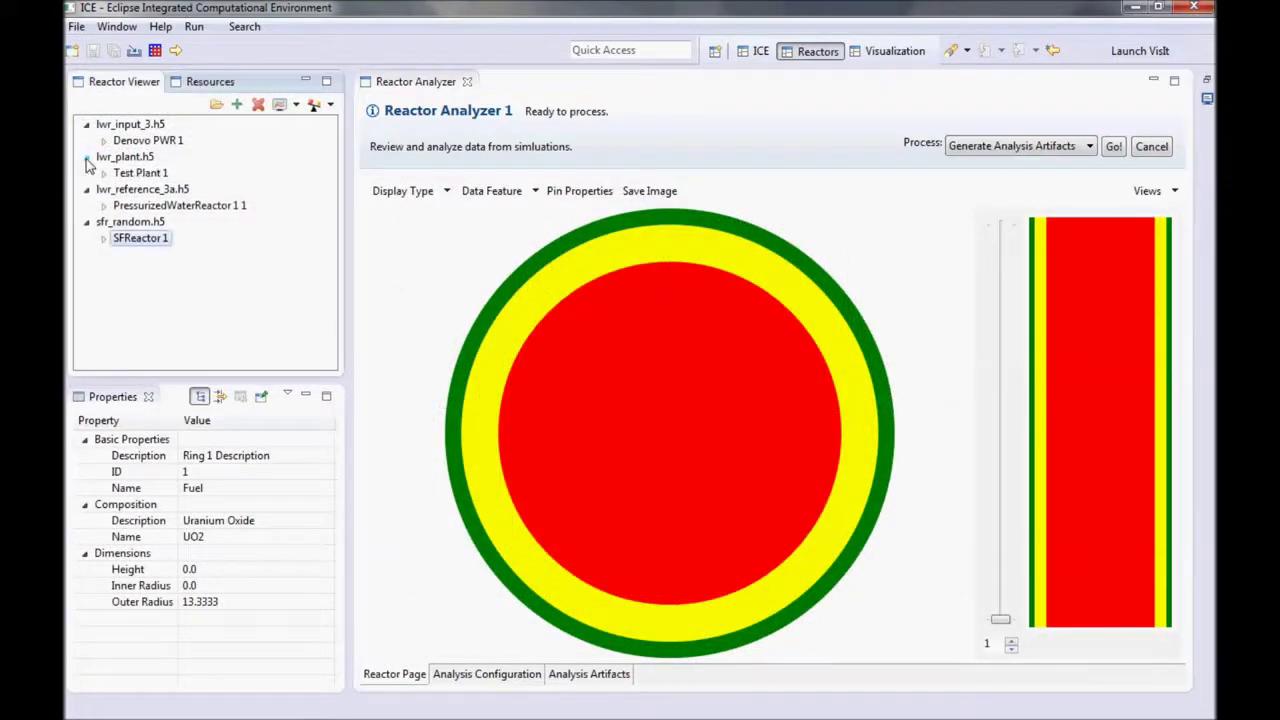
{"action": "right_click", "coordinate": [142, 177]}
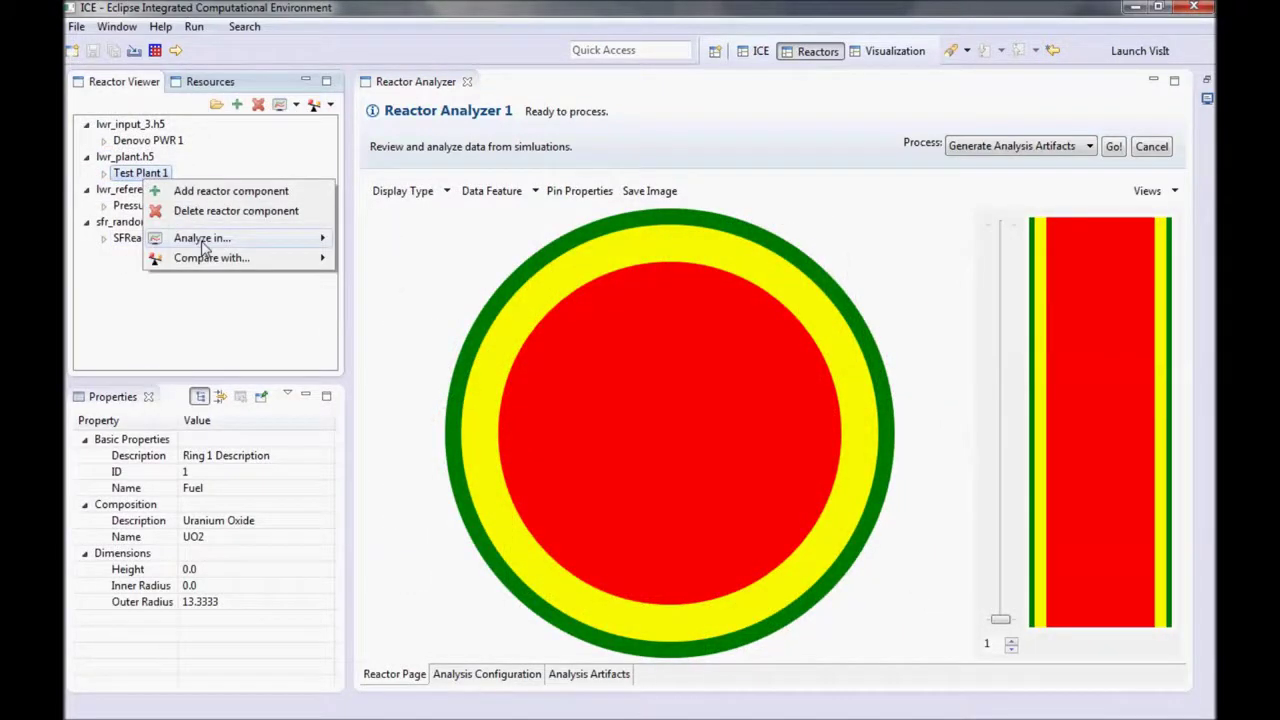
{"action": "mouse_move", "coordinate": [309, 240]}
{"action": "left_click", "coordinate": [373, 265]}
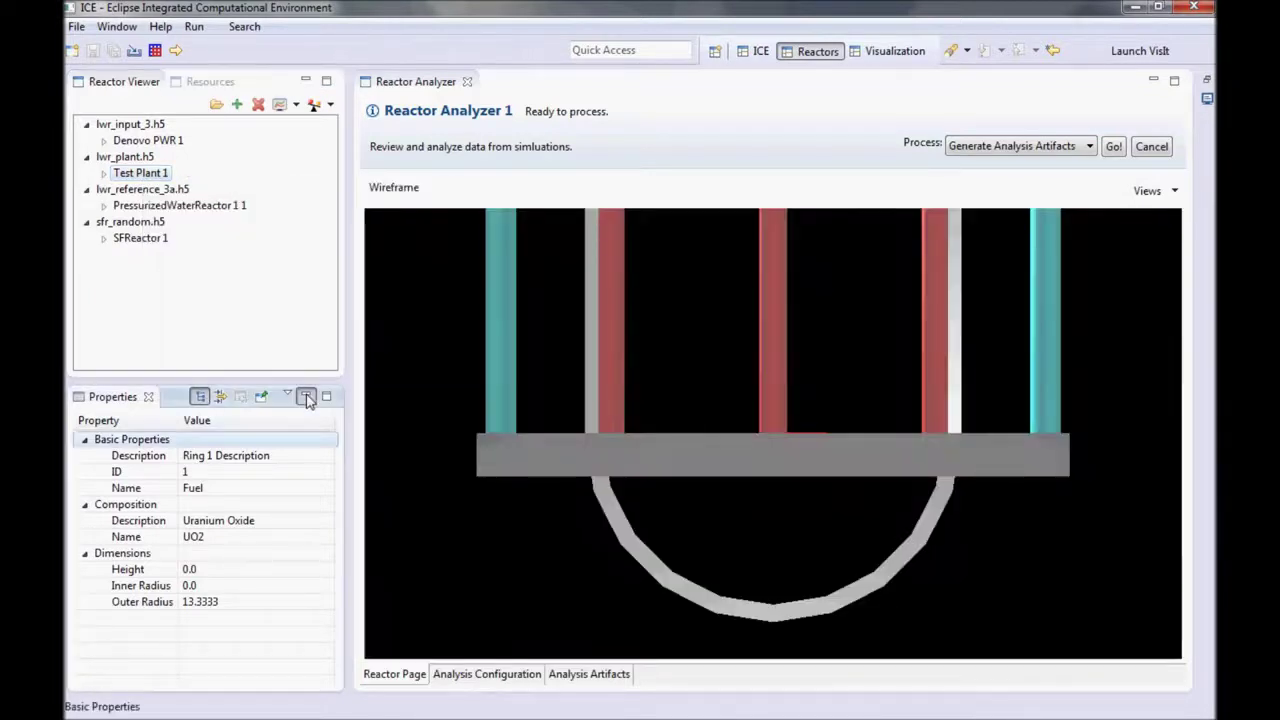
Hide the Properties panel, list Test Plant 1's components, and zoom out the 3D wireframe.
{"action": "left_click", "coordinate": [305, 396]}
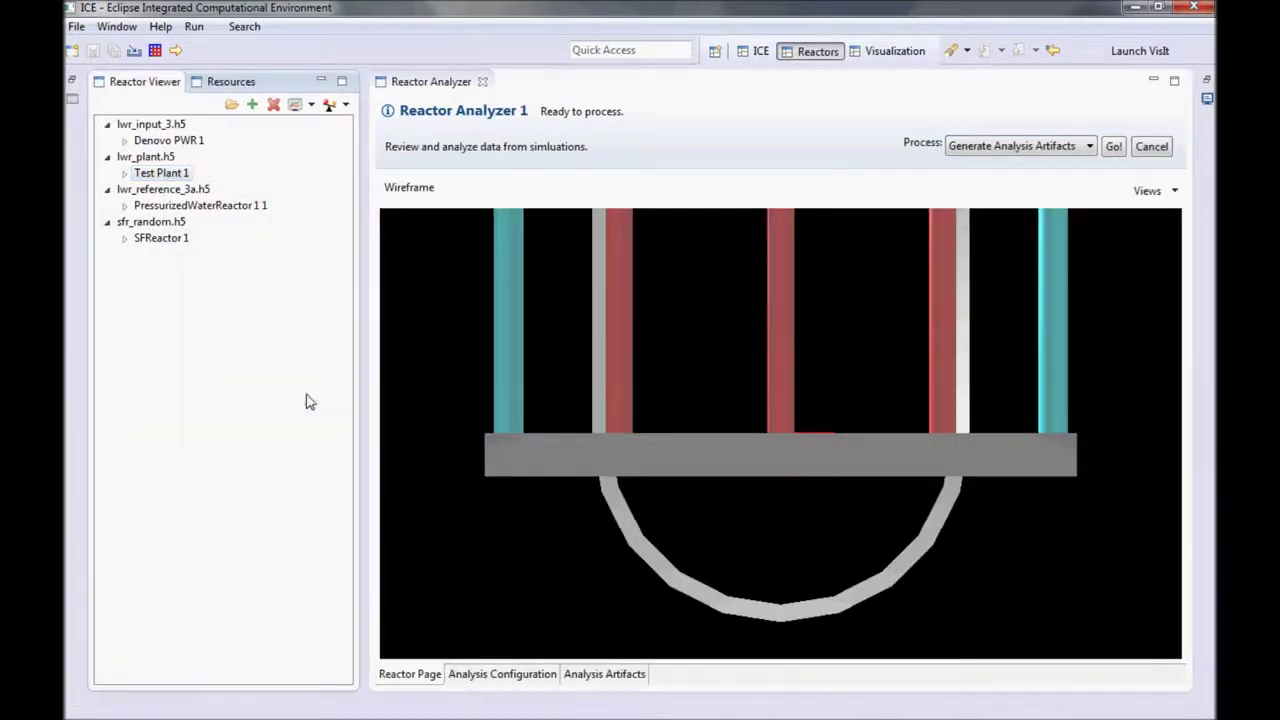
{"action": "left_click", "coordinate": [124, 173]}
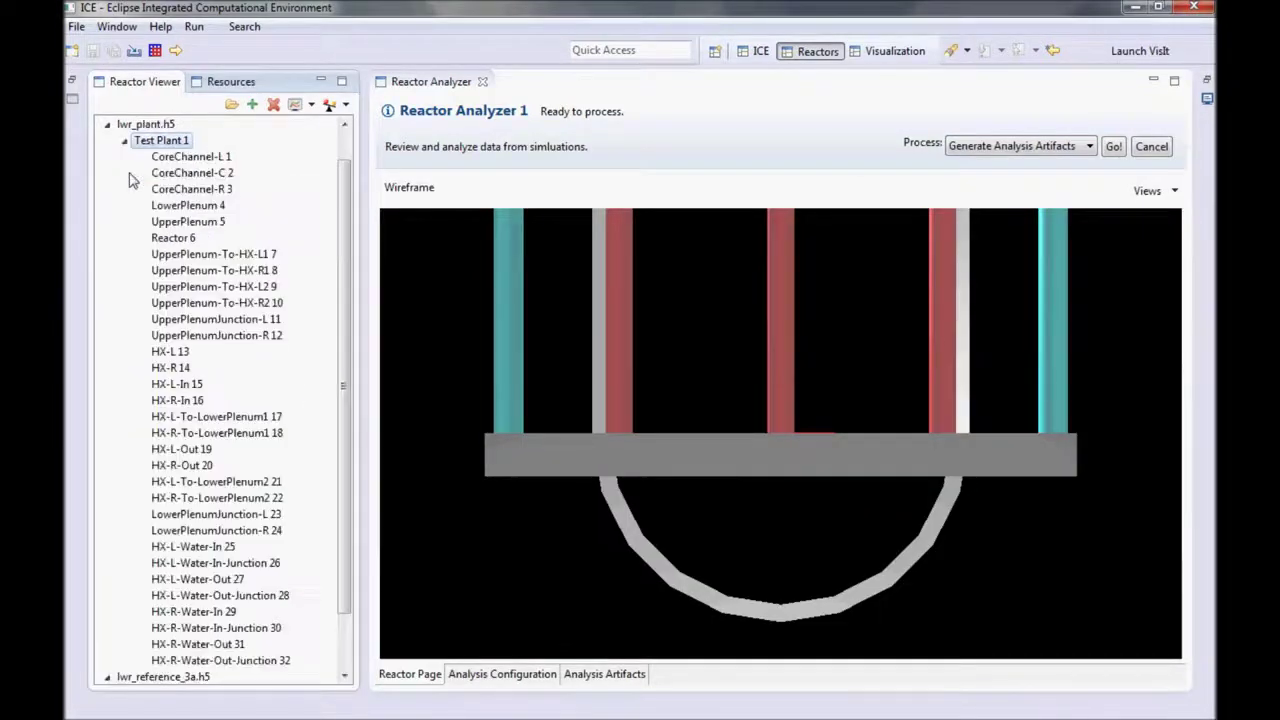
{"action": "left_click_drag", "start_coordinate": [337, 200], "coordinate": [352, 233]}
{"action": "scroll", "coordinate": [347, 232], "scroll_direction": "up", "scroll_amount": 2}
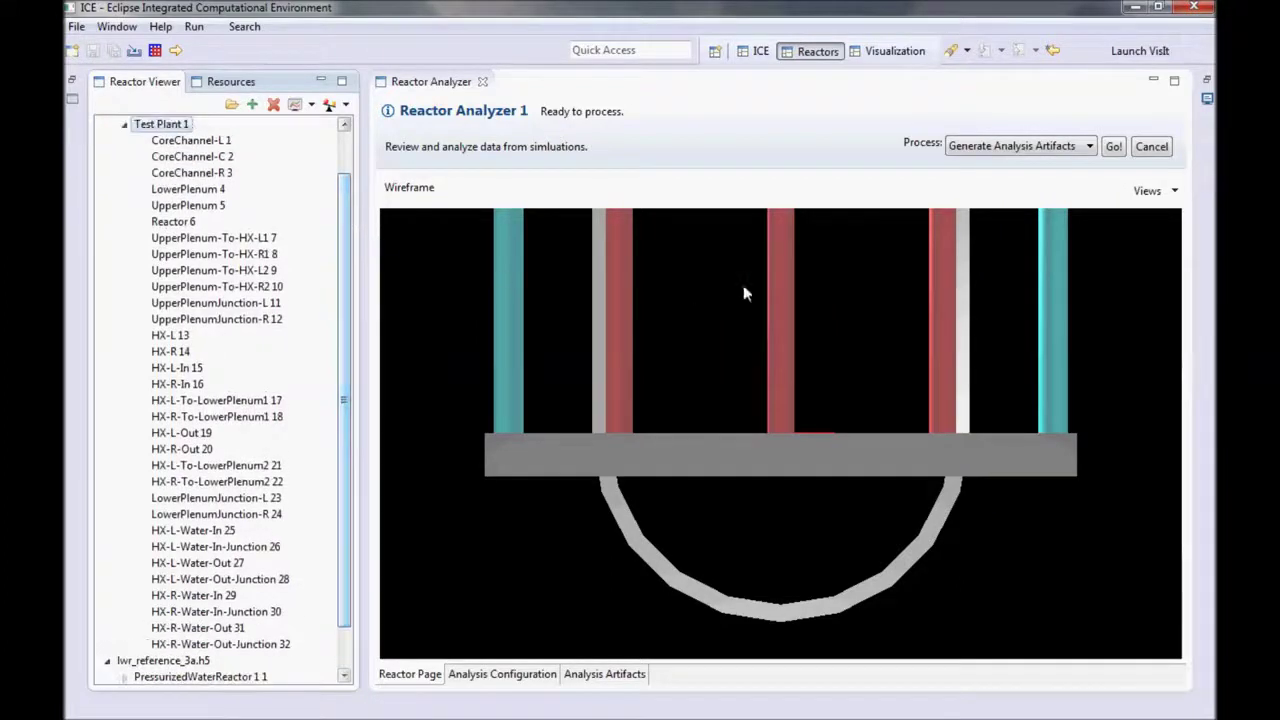
{"action": "scroll", "coordinate": [781, 433], "scroll_direction": "down", "scroll_amount": 6}
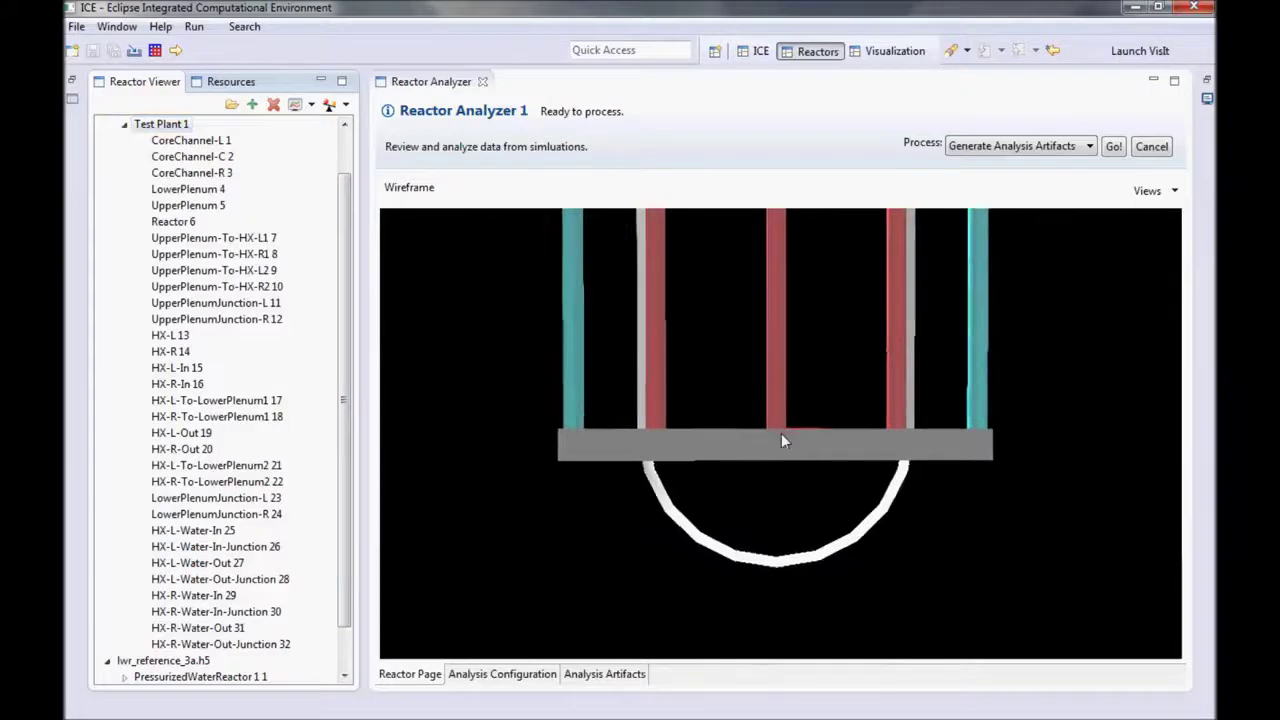
{"action": "scroll", "coordinate": [781, 440], "scroll_direction": "down", "scroll_amount": 3}
Rotate Test Plant 1's 3D model to an angled view, toggling Wireframe on then off.
{"action": "key", "text": "Left"}
{"action": "key", "text": "Left"}
{"action": "key", "text": "Left"}
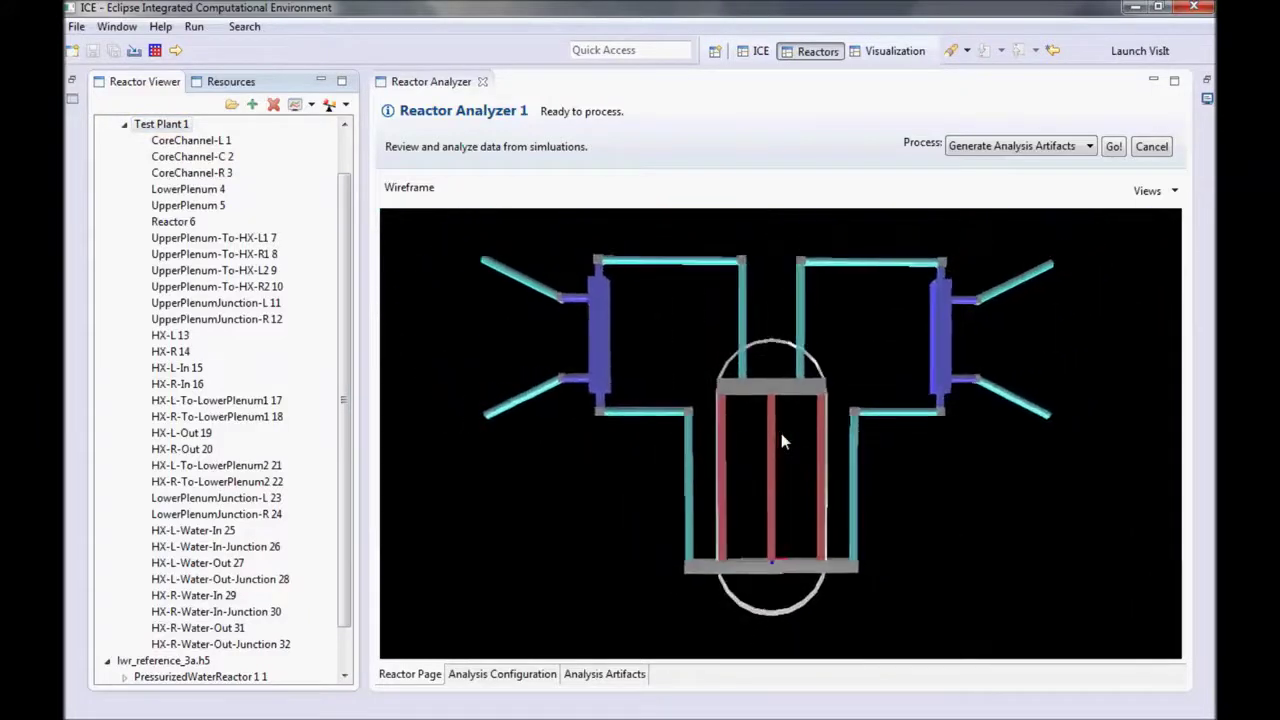
{"action": "key", "text": "Left"}
{"action": "key", "text": "Left"}
{"action": "key", "text": "Left"}
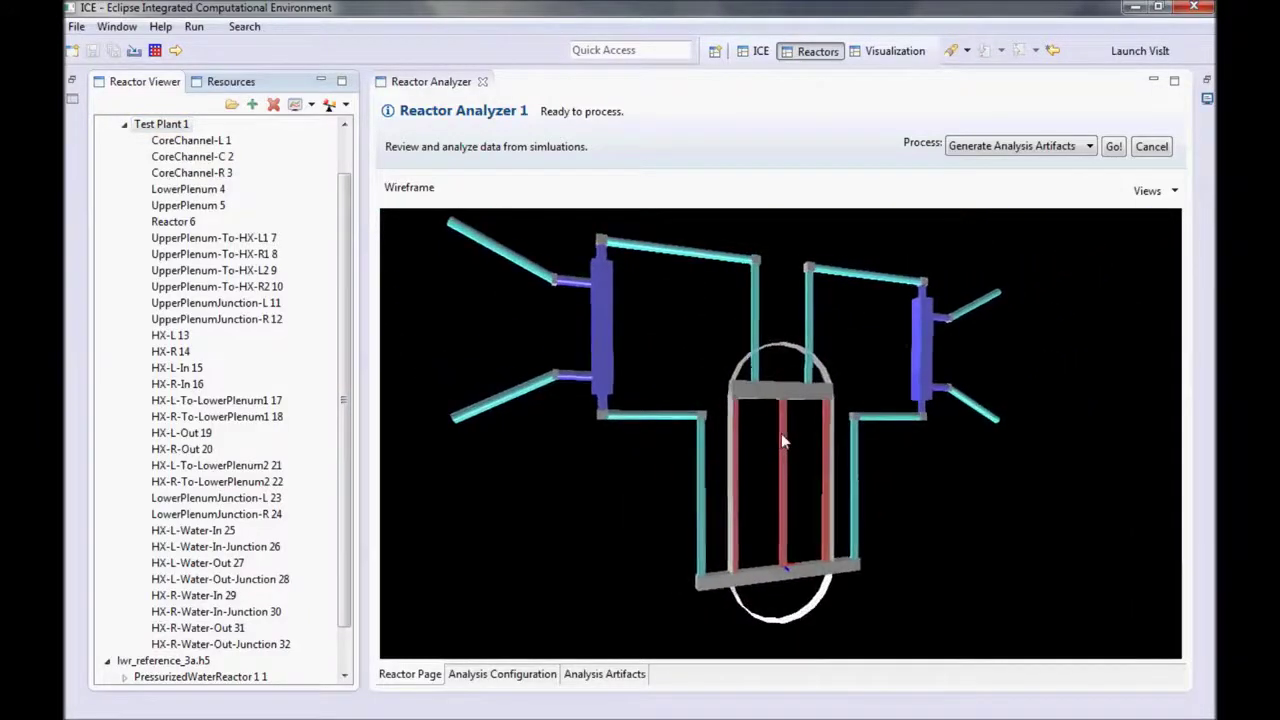
{"action": "key", "text": "Left"}
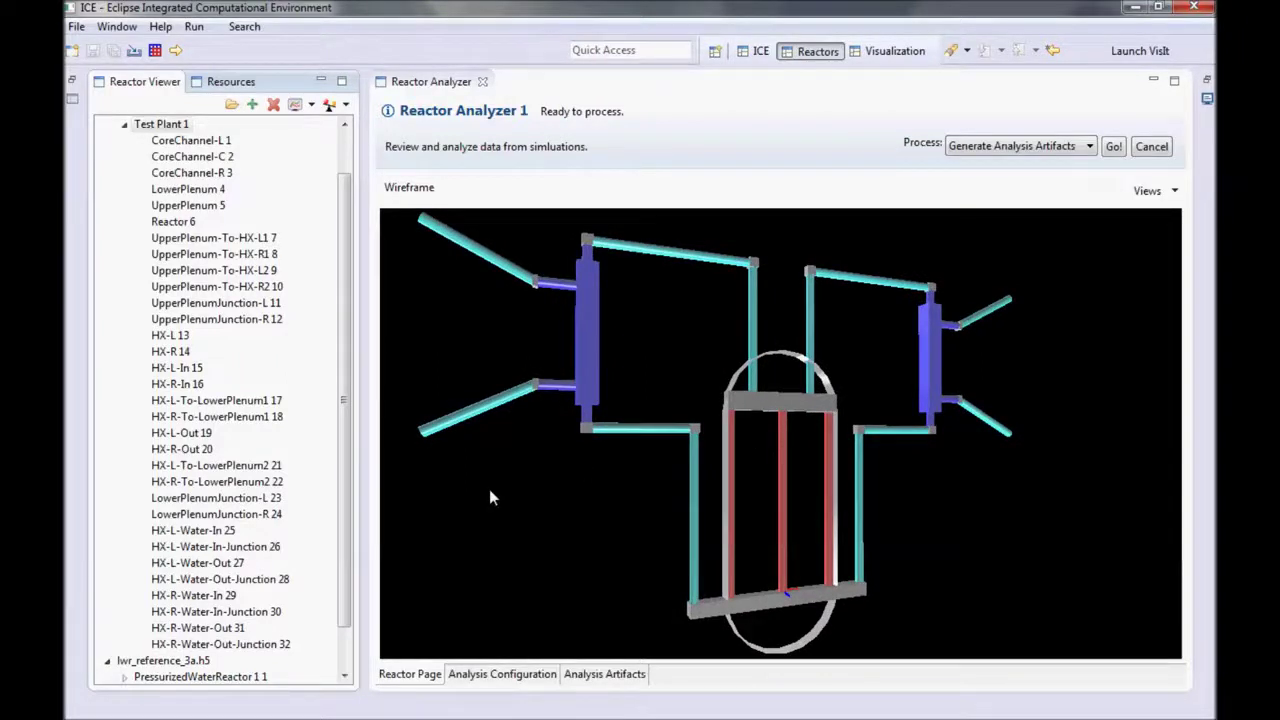
{"action": "left_click", "coordinate": [413, 190]}
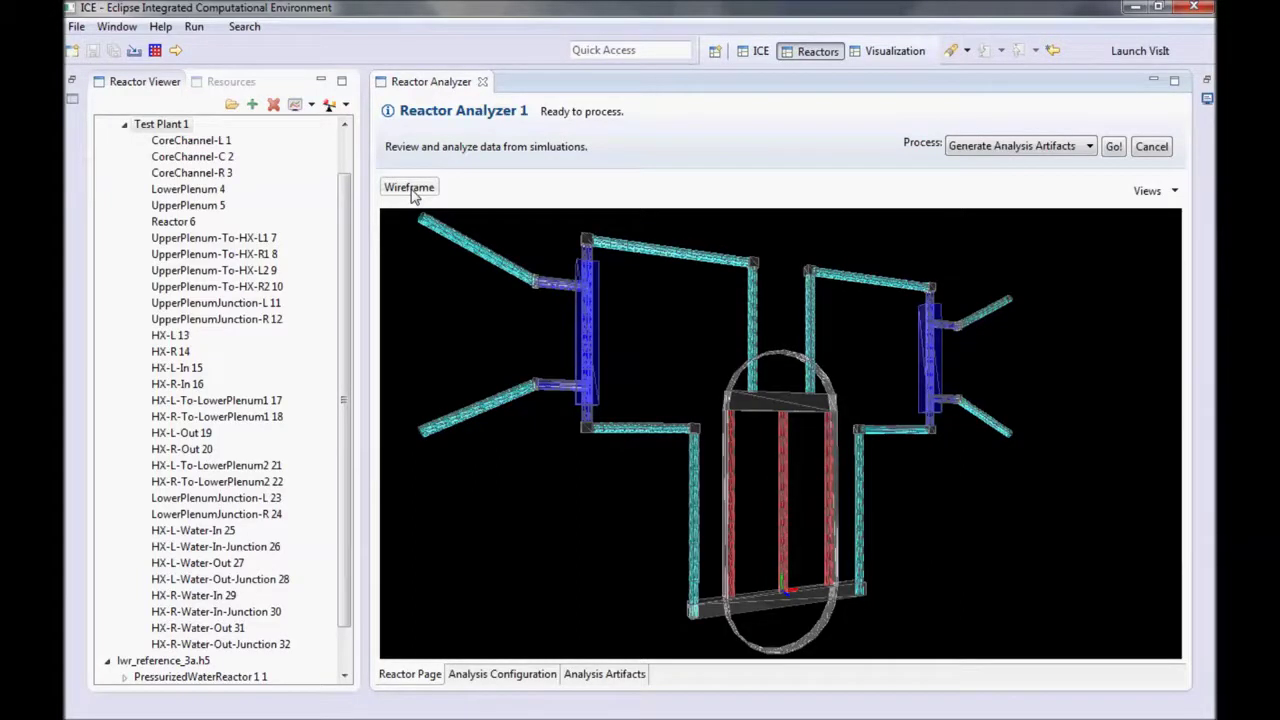
{"action": "left_click", "coordinate": [413, 192]}
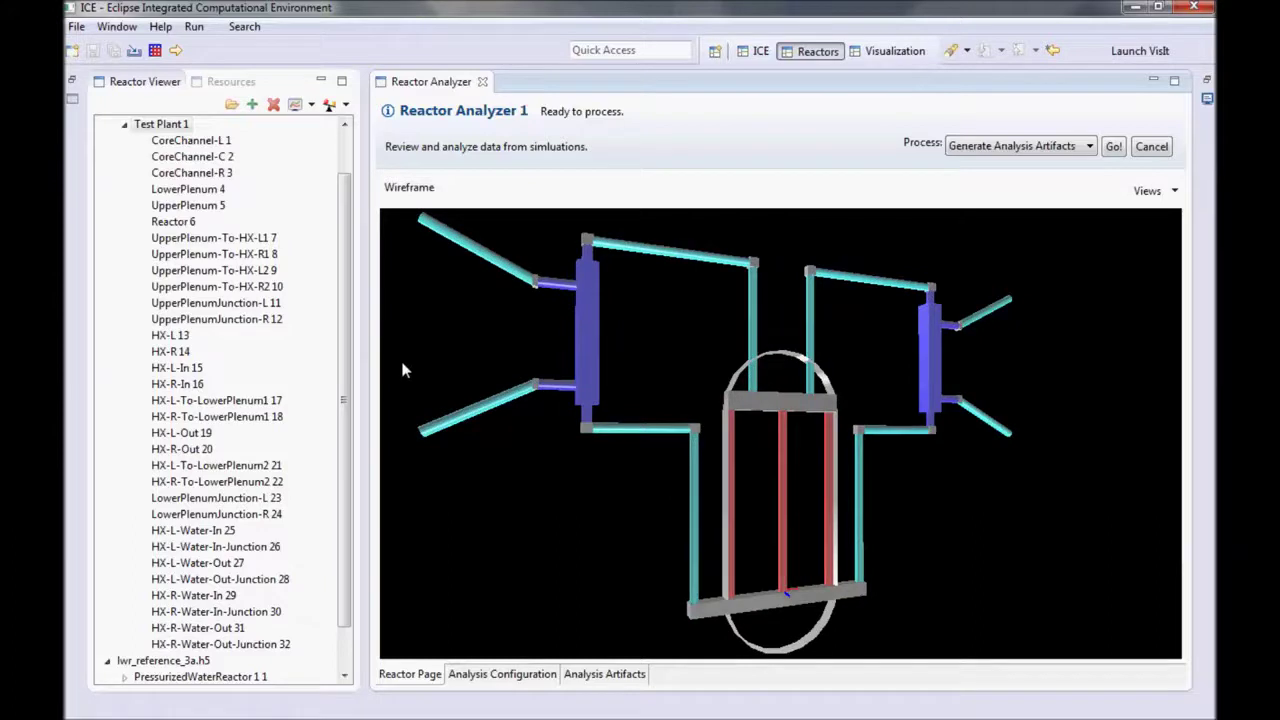